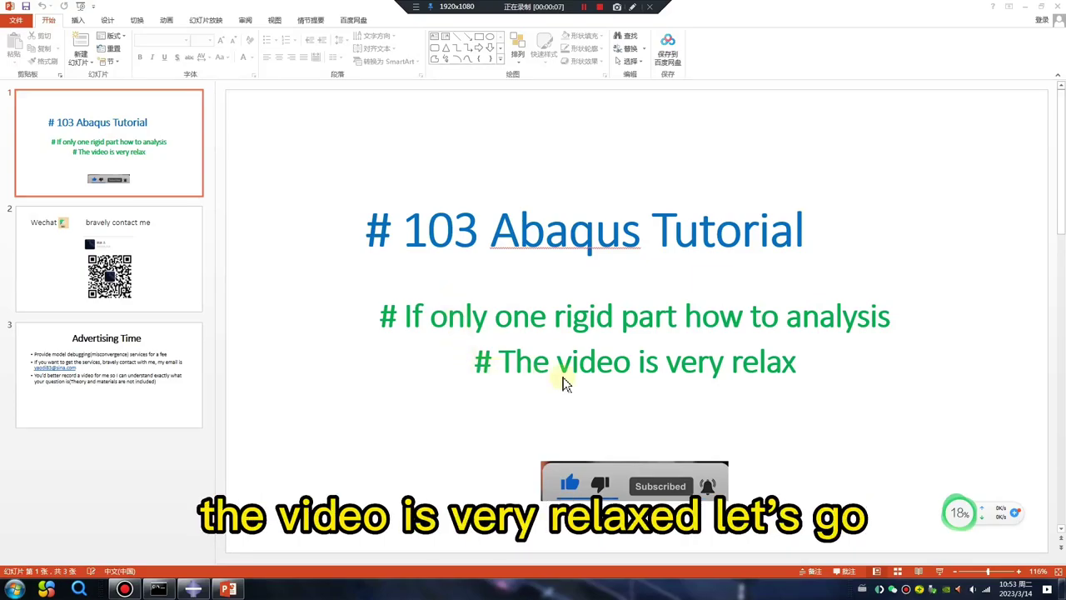
Leave the PowerPoint title slide and bring the Abaqus/CAE window to the front
click(193, 589)
Sketch a rectangle and extrude it into Part-1, a 3D deformable solid cube
click(192, 86)
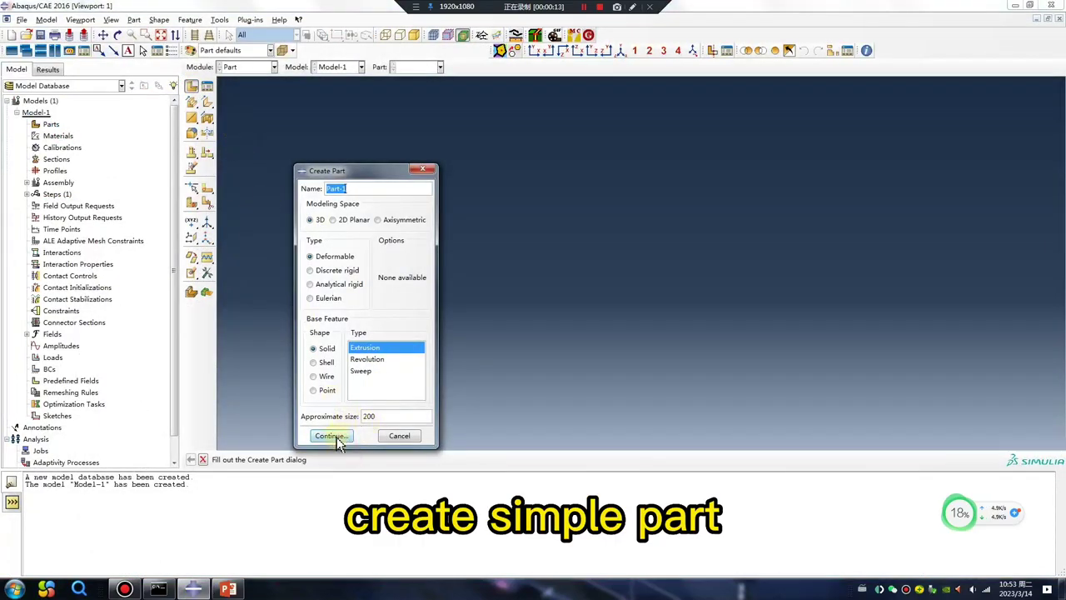
click(337, 440)
click(206, 101)
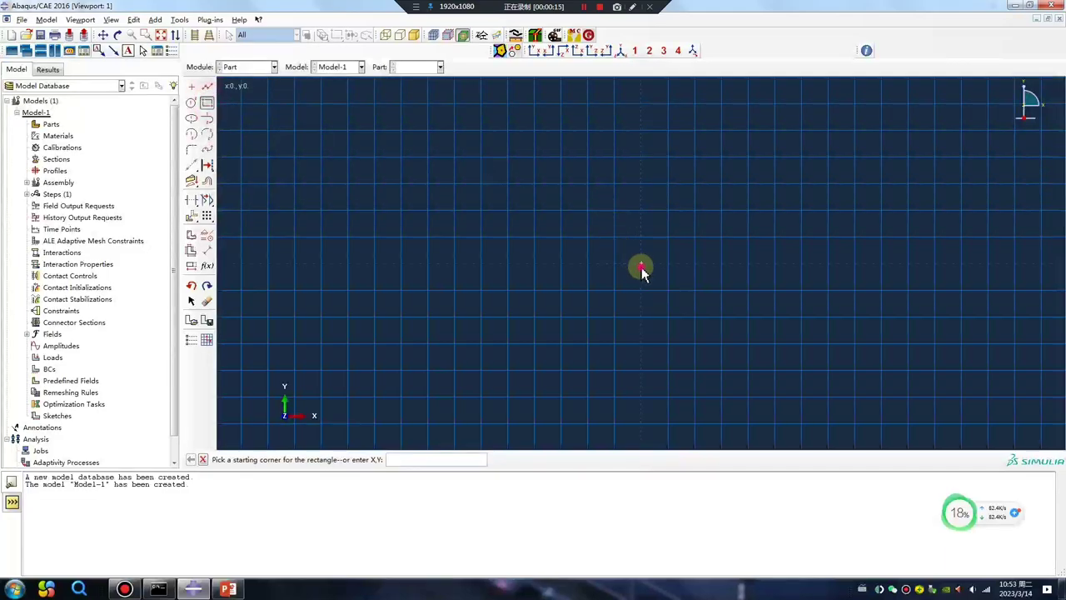
click(643, 261)
click(692, 212)
middle_click(566, 310)
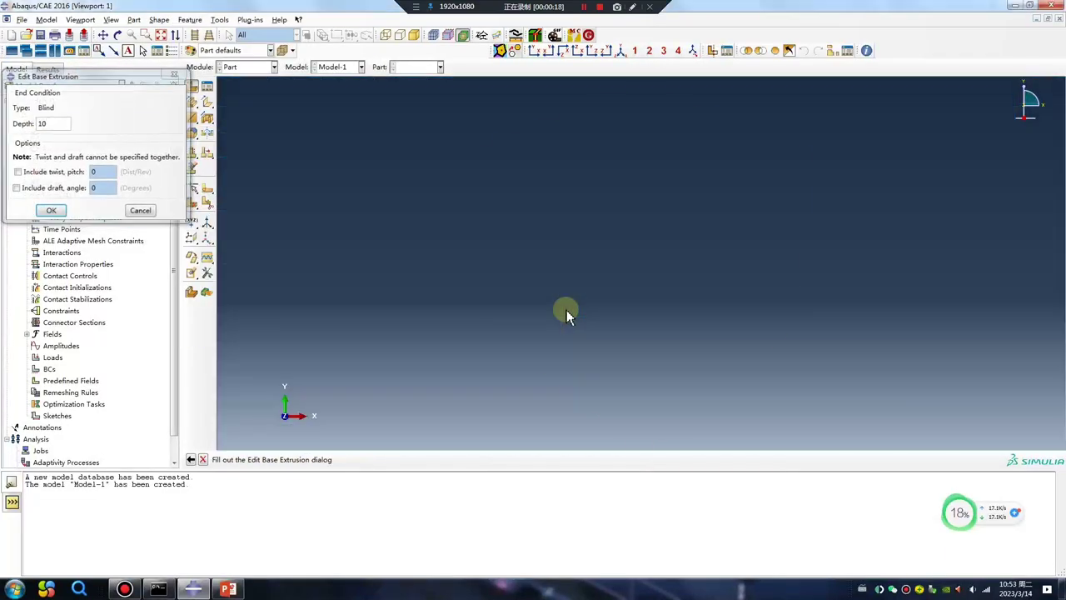
key(Return)
In the Property module, create Material-1 with a Density behaviour
click(256, 70)
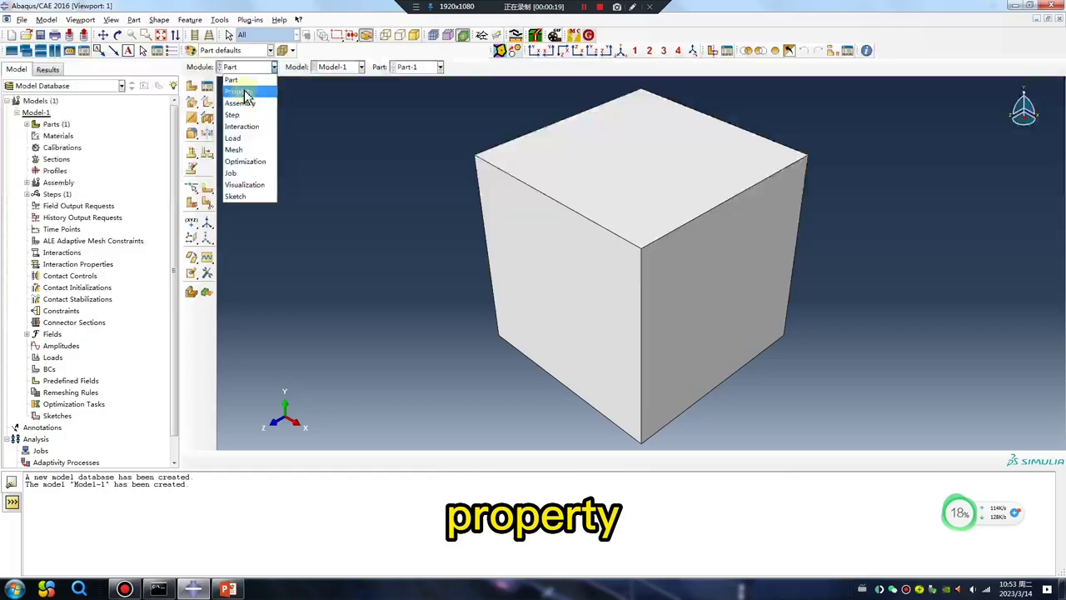
click(243, 90)
click(193, 90)
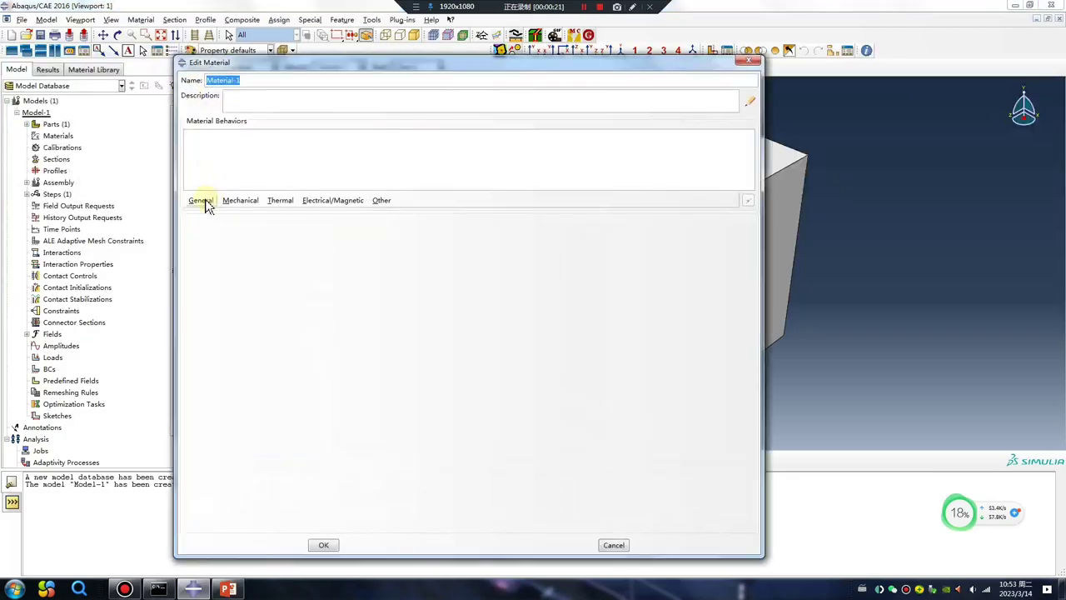
click(207, 201)
click(229, 318)
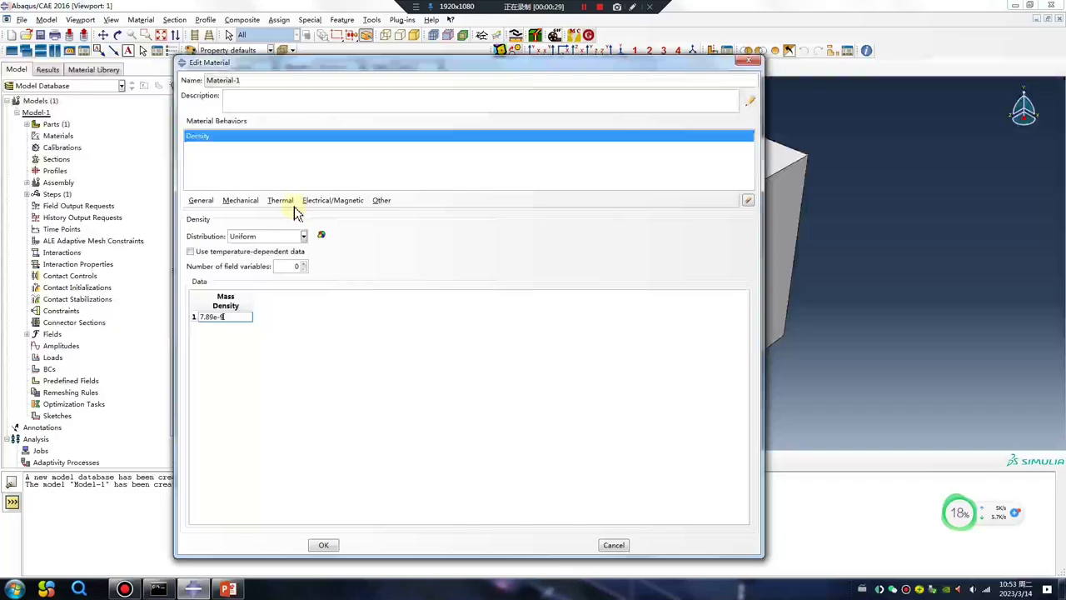
Give Material-1 elastic behaviour with Young's modulus 2e5 and Poisson's ratio 0.3
click(243, 202)
mouse_move(275, 237)
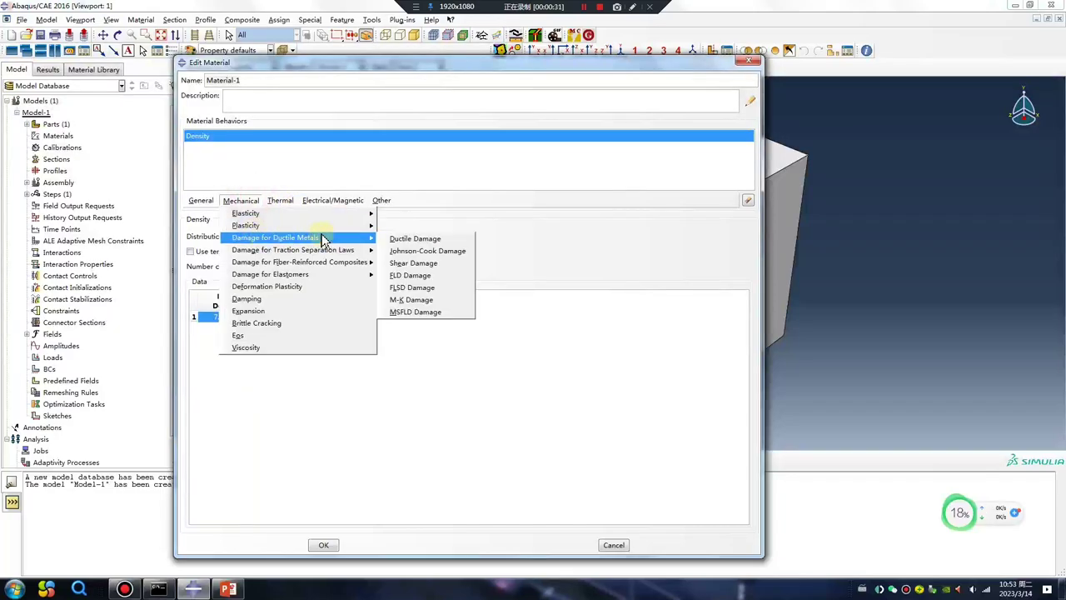
click(402, 216)
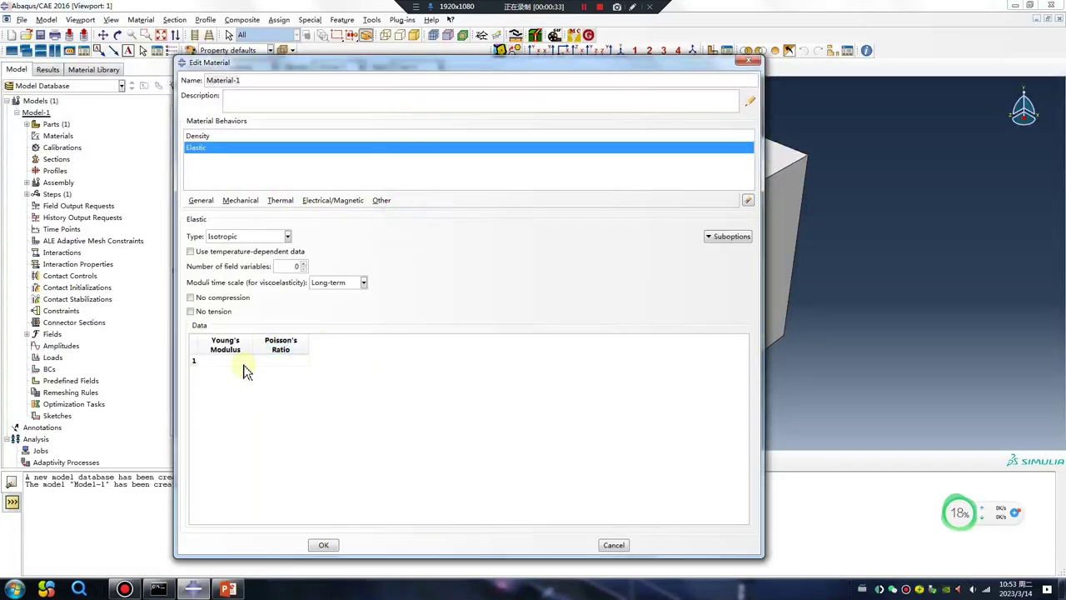
click(231, 361)
text(2e5)
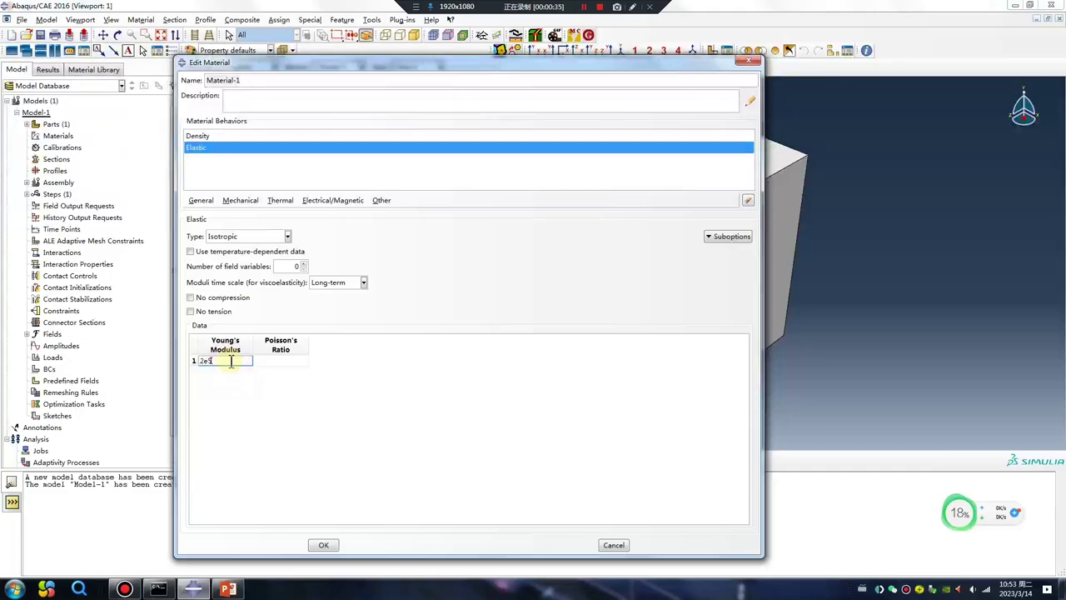
click(273, 361)
text(0.3)
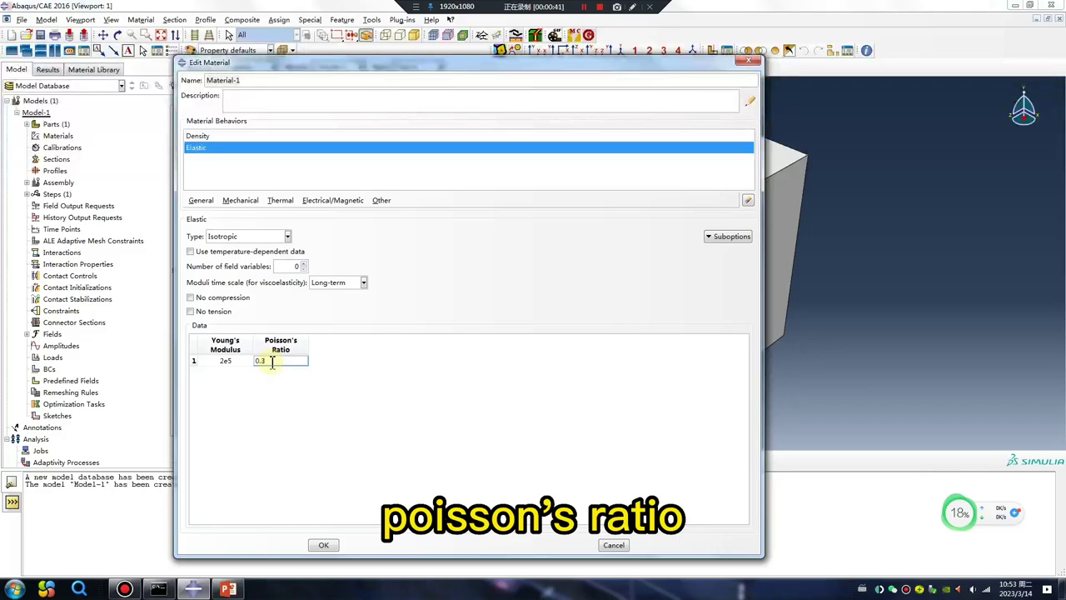
click(323, 547)
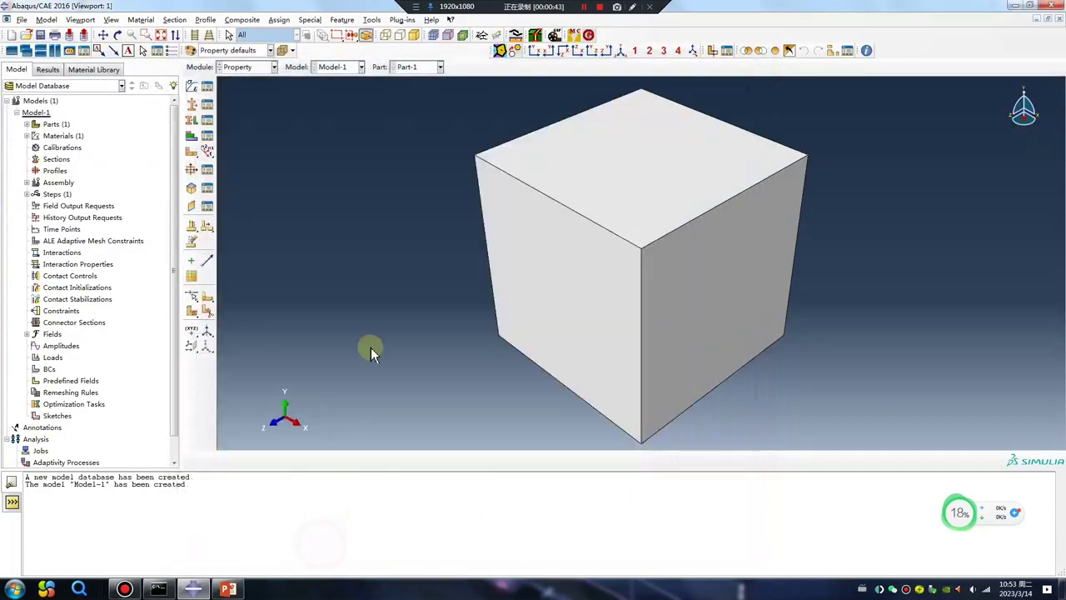
Create solid homogeneous Section-1 using Material-1 and assign it to the cube
click(191, 104)
click(60, 235)
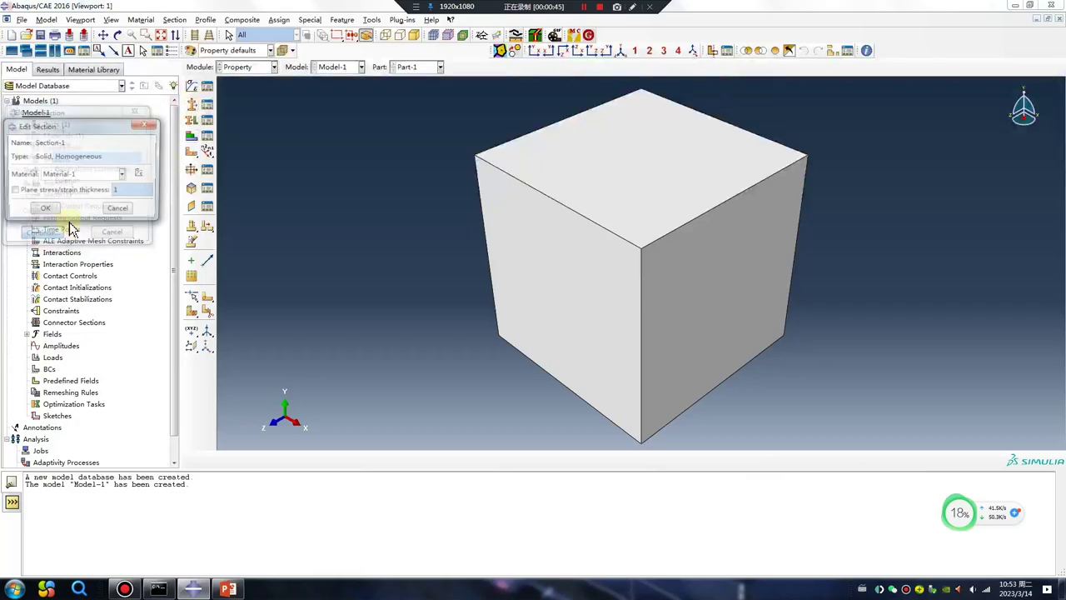
click(38, 210)
click(191, 119)
click(531, 210)
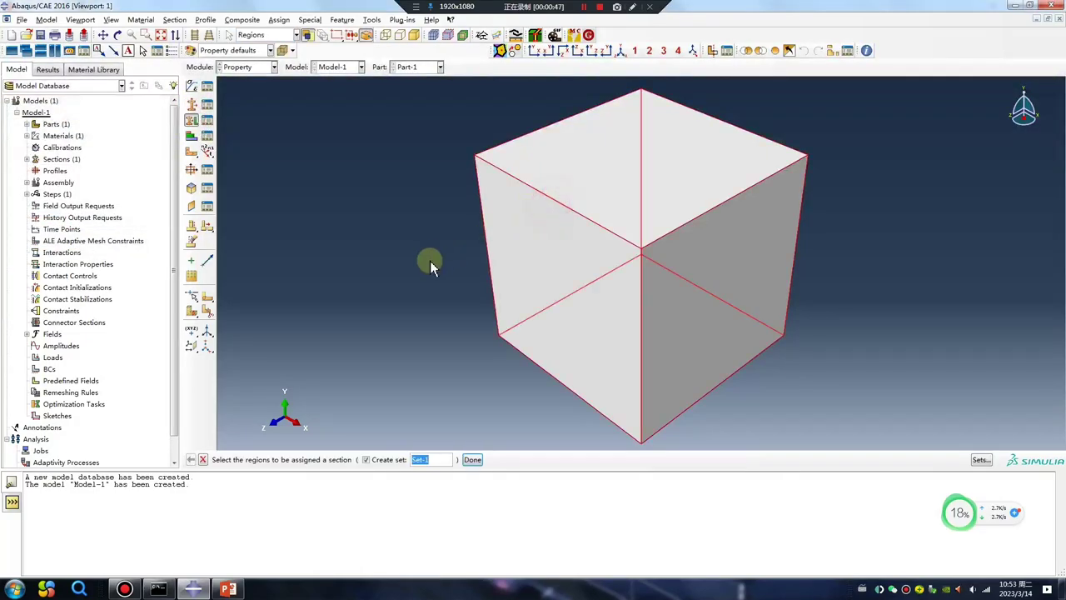
middle_click(428, 261)
click(42, 282)
click(252, 66)
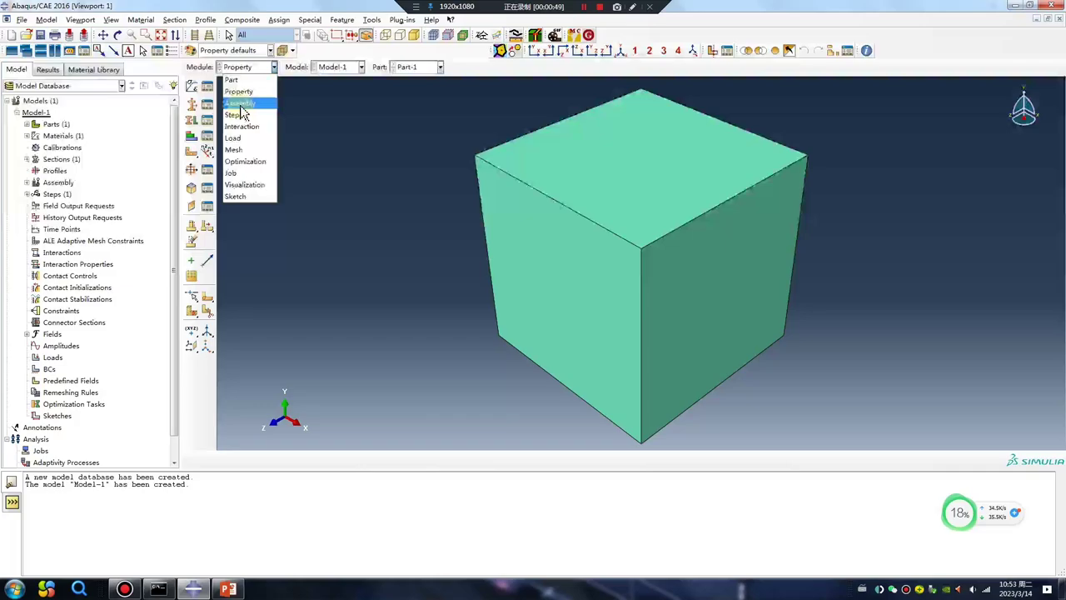
Add an instance of Part-1 to the assembly
click(238, 102)
click(191, 86)
click(32, 374)
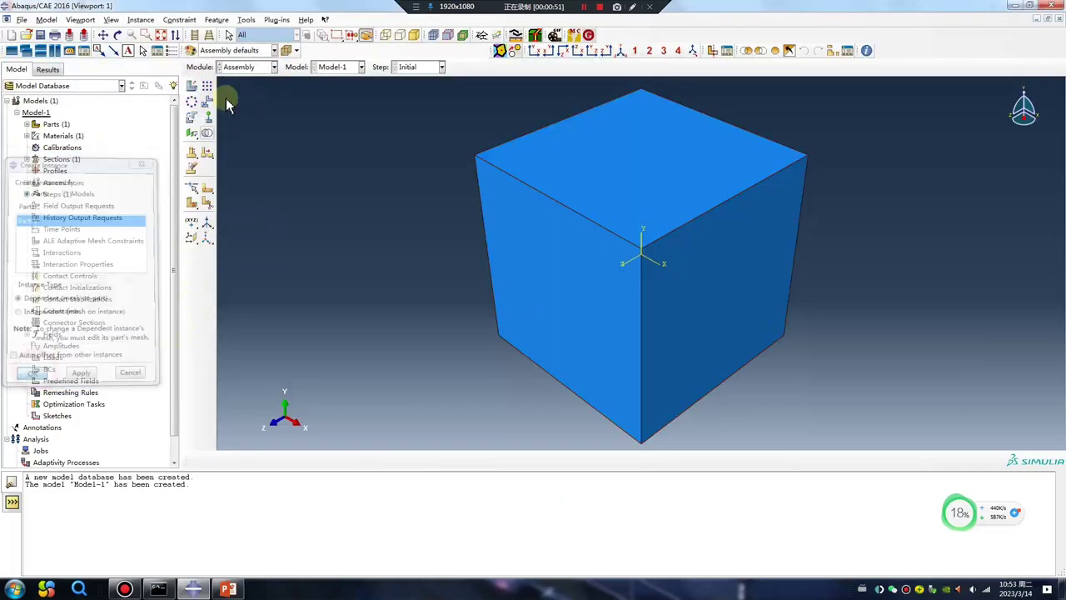
Create a Dynamic, Explicit step named Step-1 with default settings
click(253, 67)
click(241, 114)
click(209, 109)
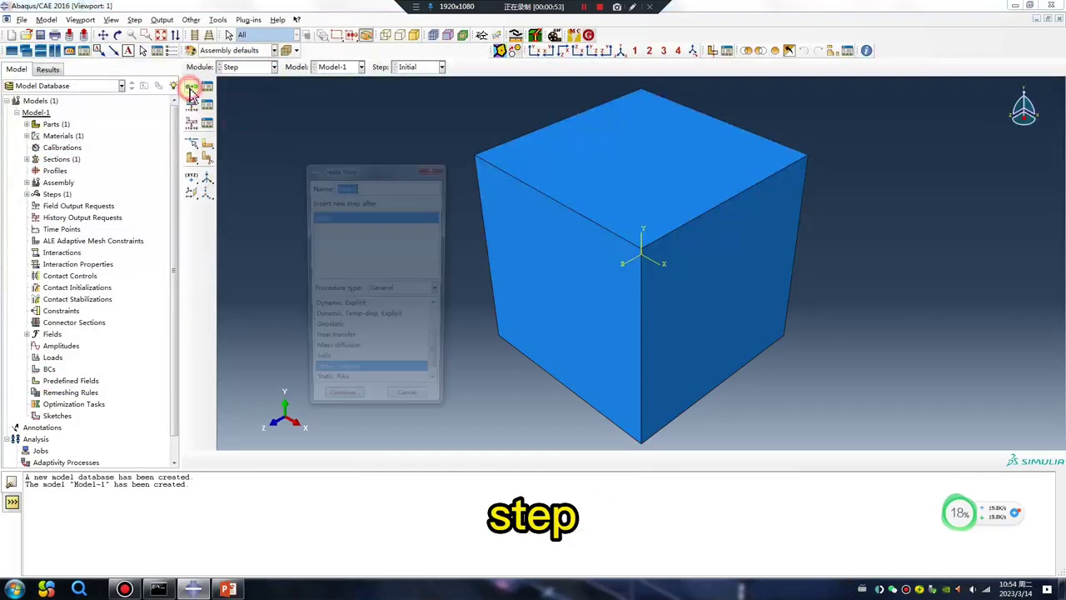
click(354, 308)
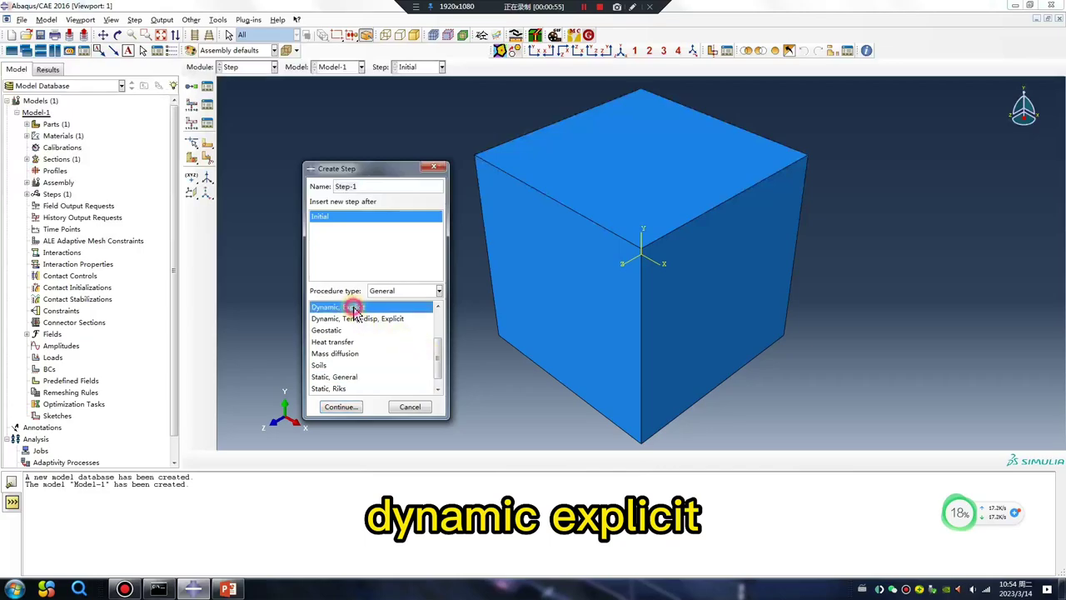
click(341, 407)
click(234, 484)
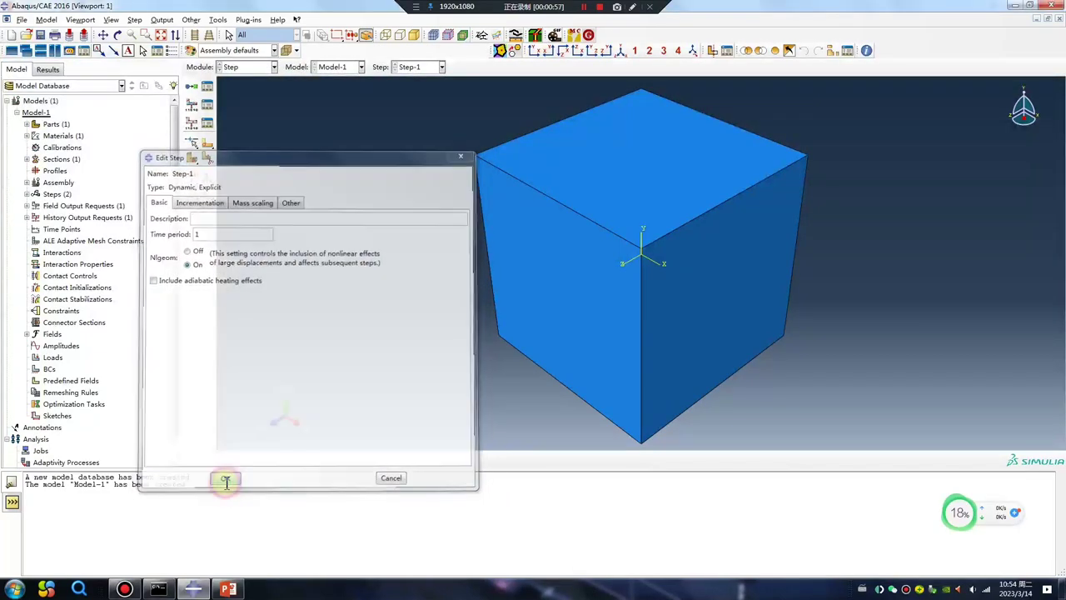
In the Interaction module, place reference point RP-1 on the cube
click(246, 67)
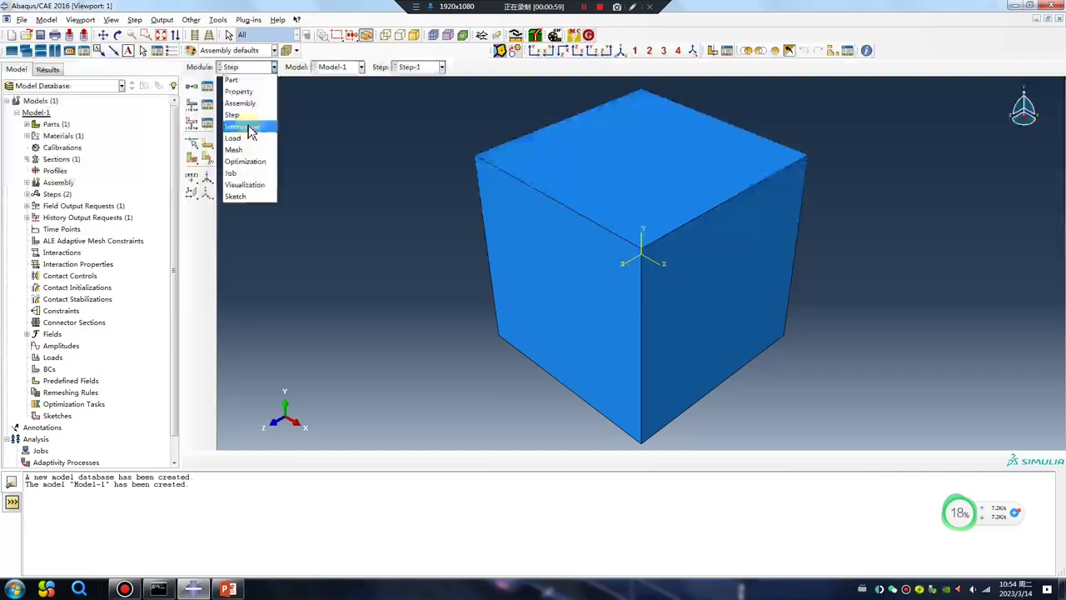
click(251, 128)
click(191, 233)
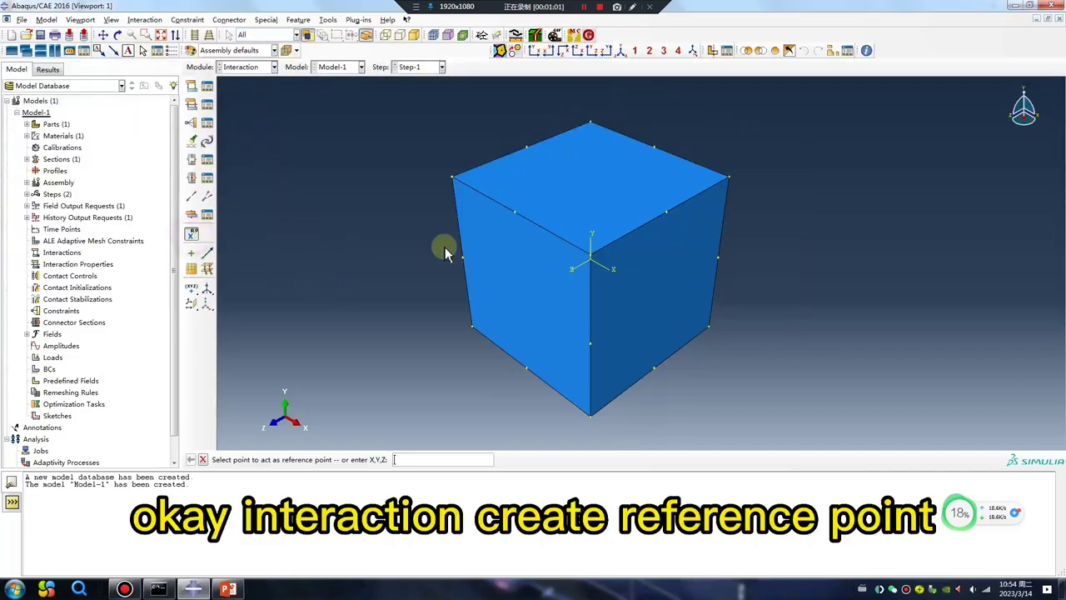
click(668, 215)
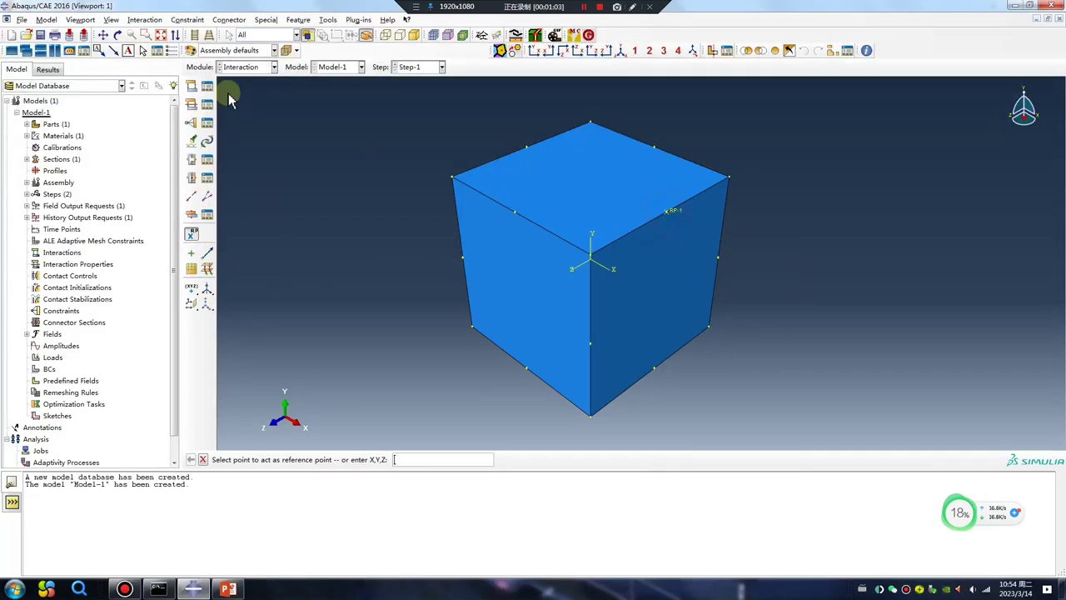
Make the cube a rigid body constraint with RP-1 as its reference point
click(191, 123)
click(33, 121)
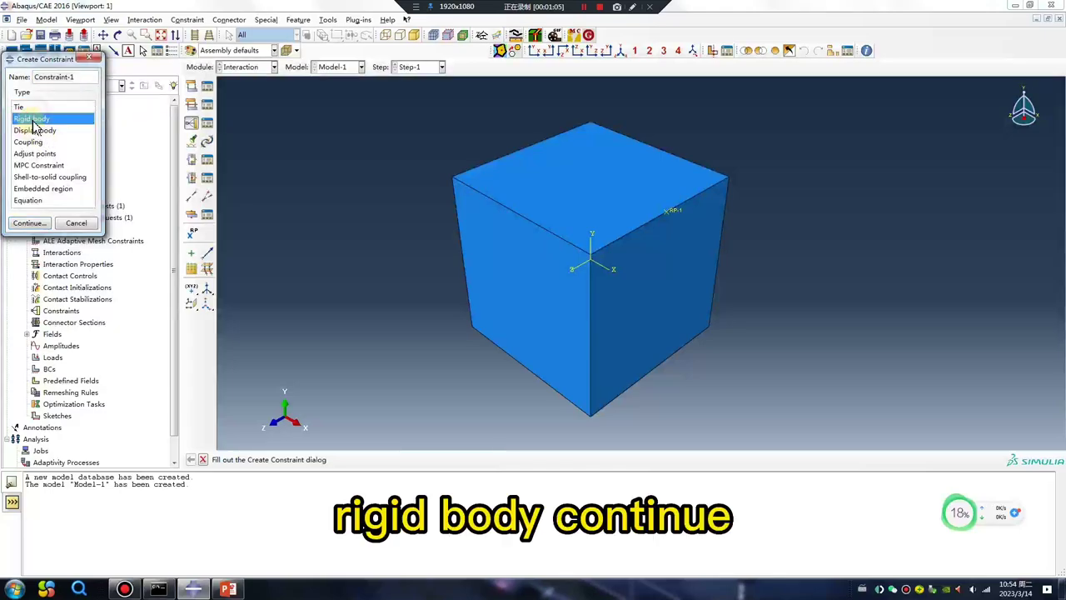
click(30, 223)
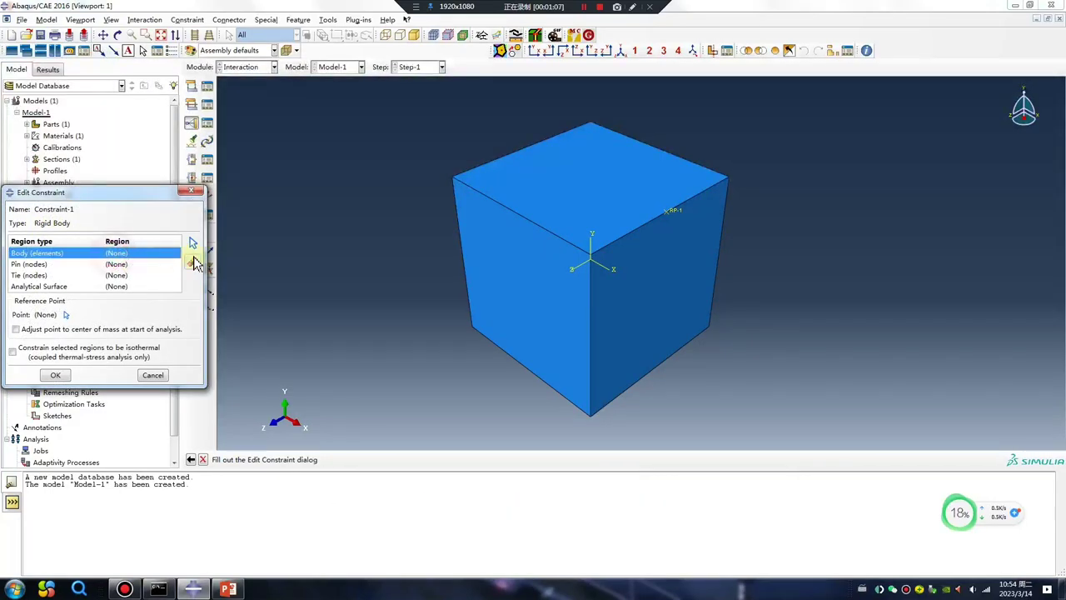
click(190, 242)
click(505, 222)
middle_click(388, 300)
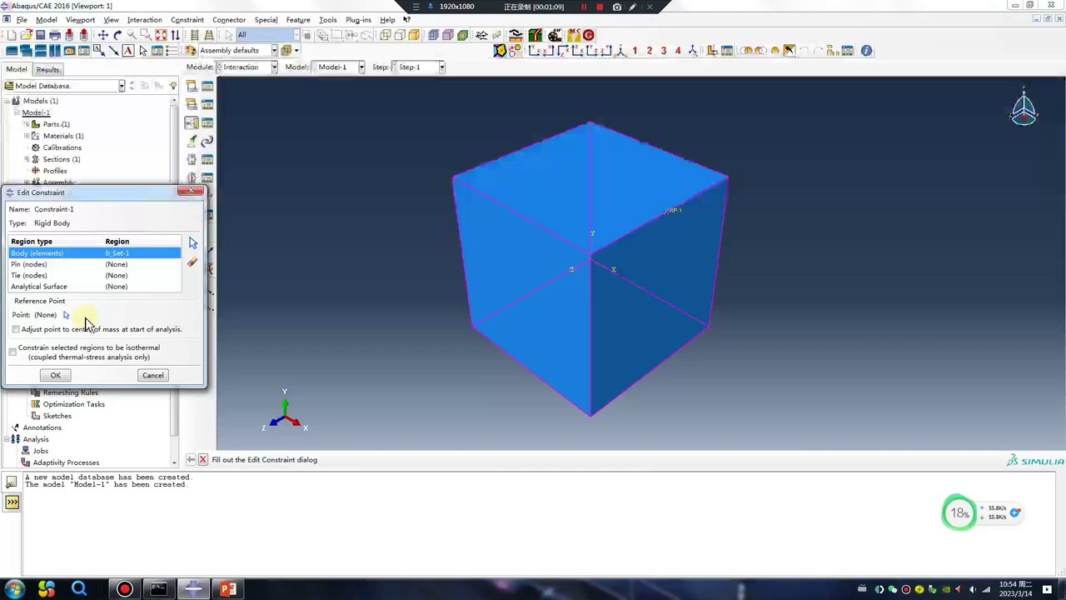
click(69, 316)
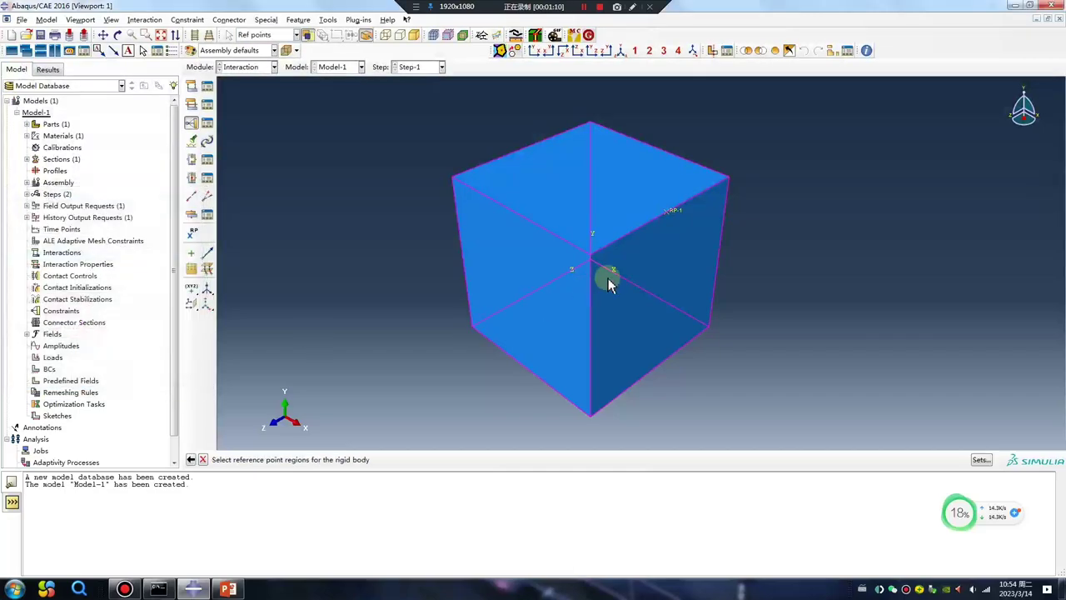
click(675, 215)
middle_click(367, 314)
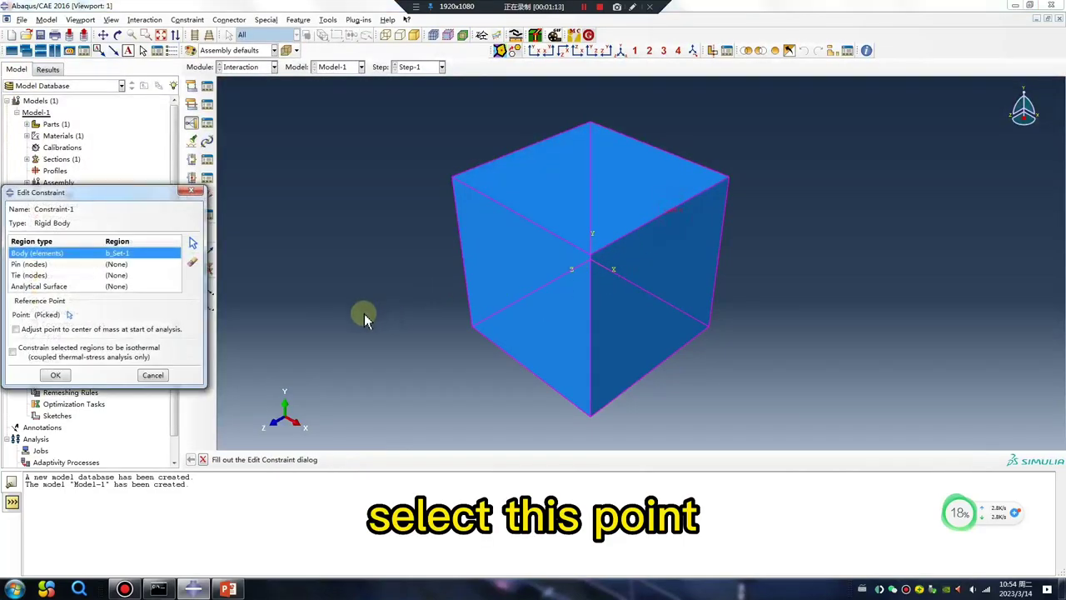
click(53, 376)
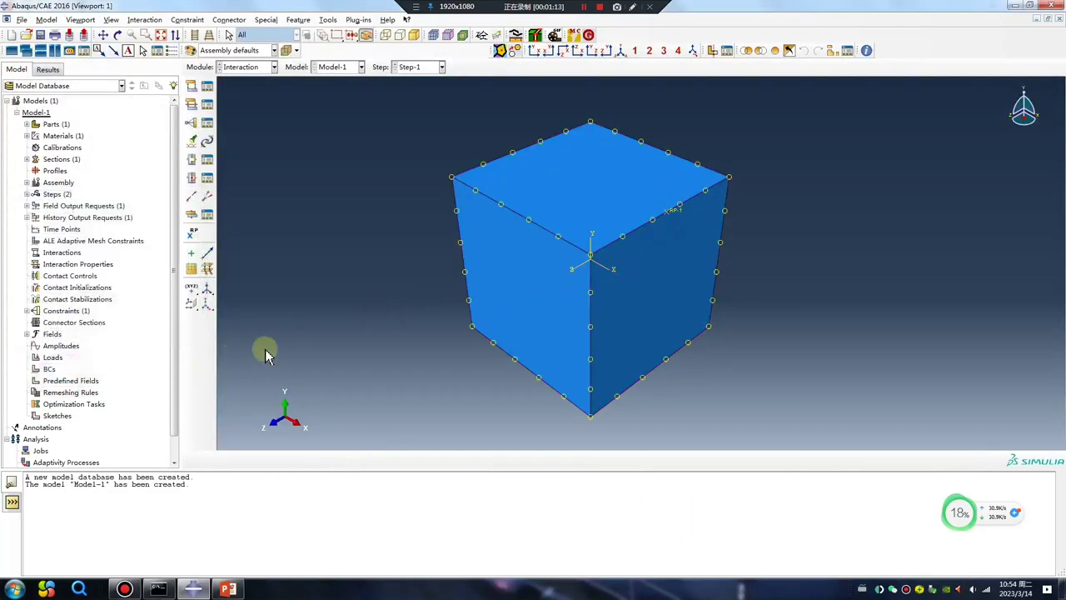
Seed Part-1 with approximate global size 2 and mesh it
click(249, 67)
click(241, 149)
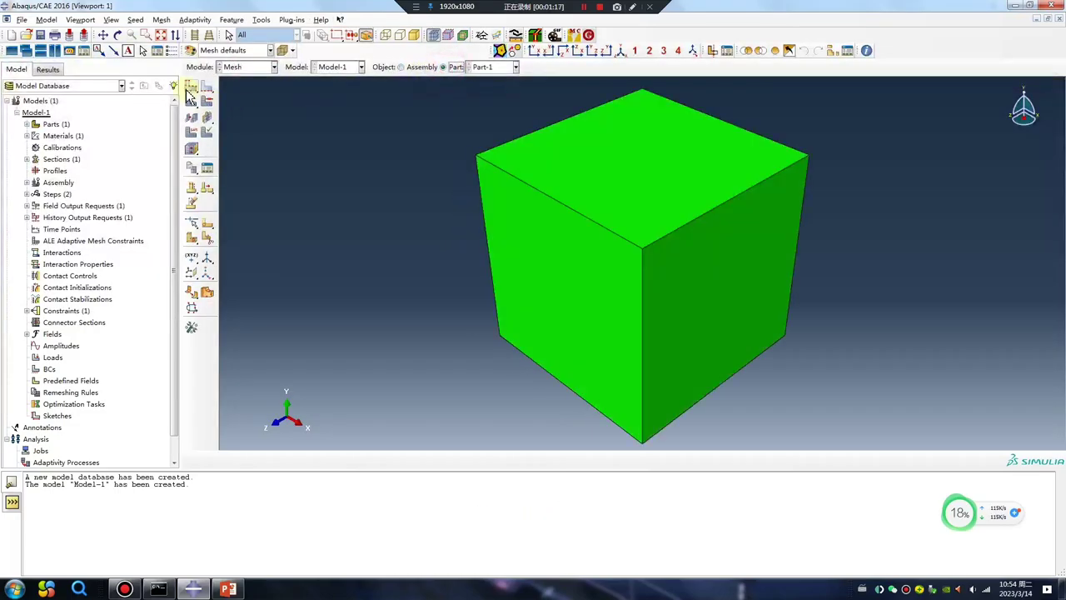
click(191, 86)
double_click(109, 241)
text(2)
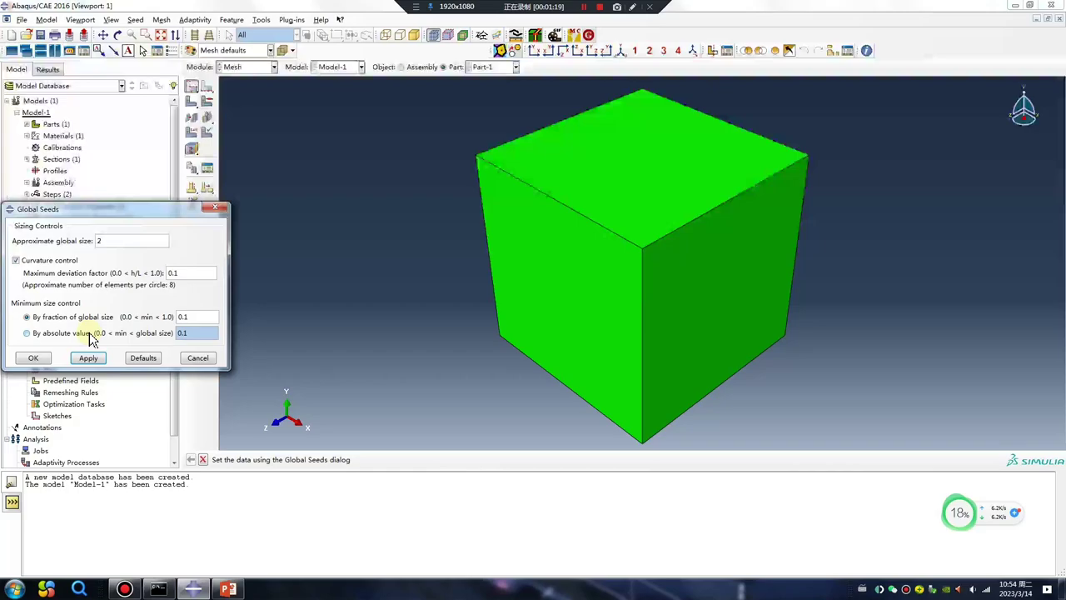
click(88, 357)
click(33, 358)
click(192, 116)
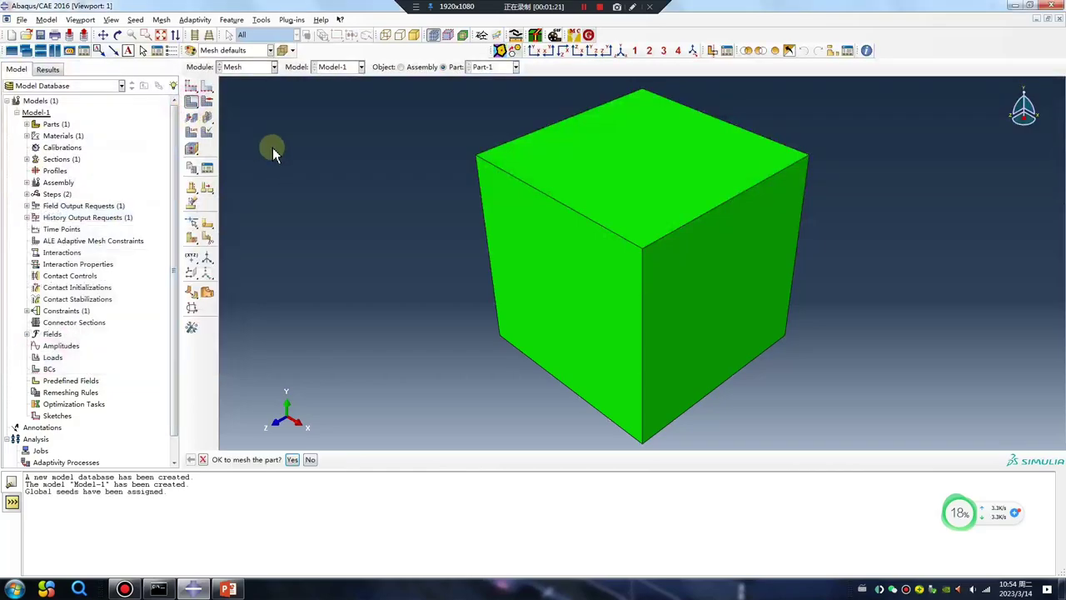
middle_click(267, 116)
click(246, 67)
Create Job-1 with default settings and submit it from the Job Manager
click(242, 172)
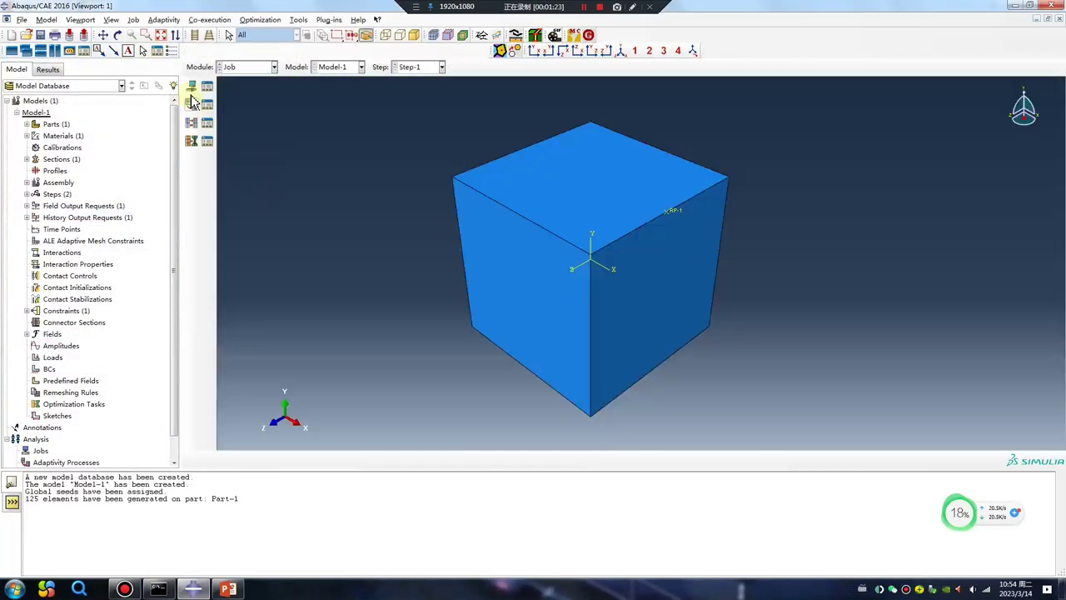
click(192, 86)
click(423, 408)
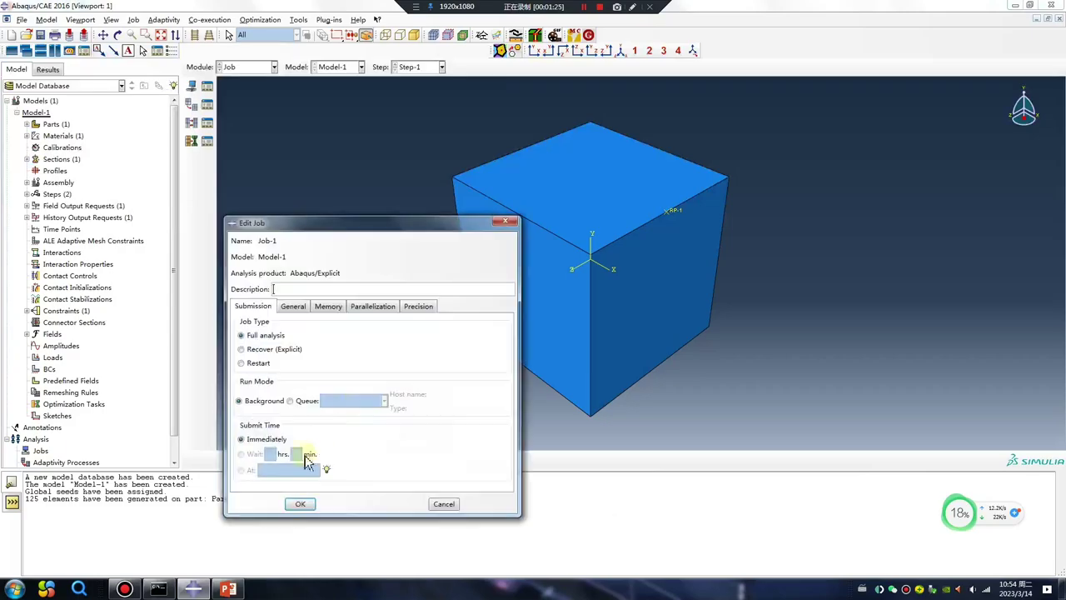
click(298, 505)
click(206, 86)
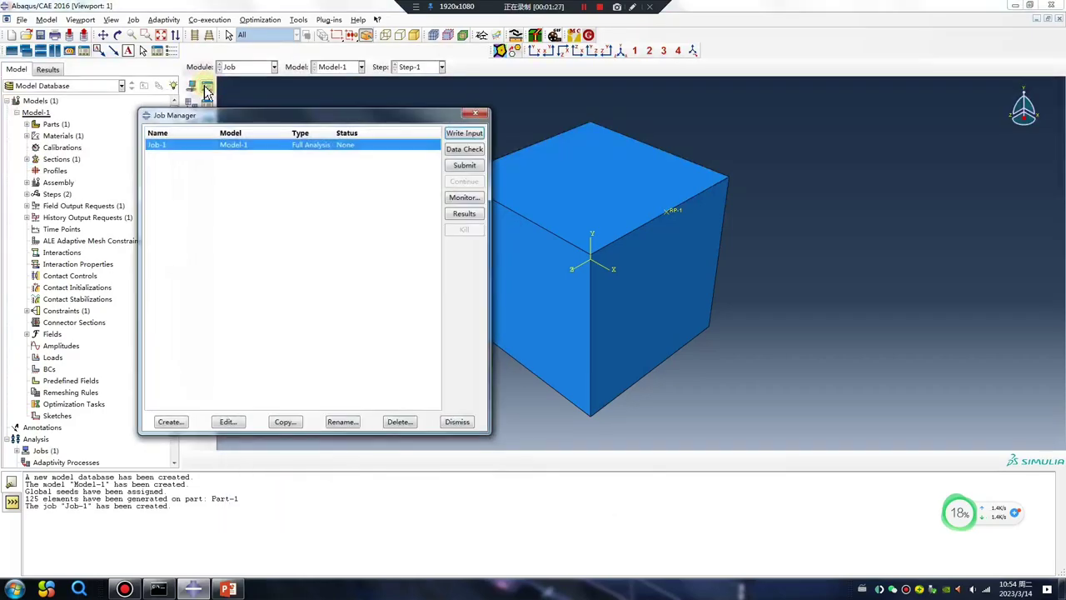
click(467, 166)
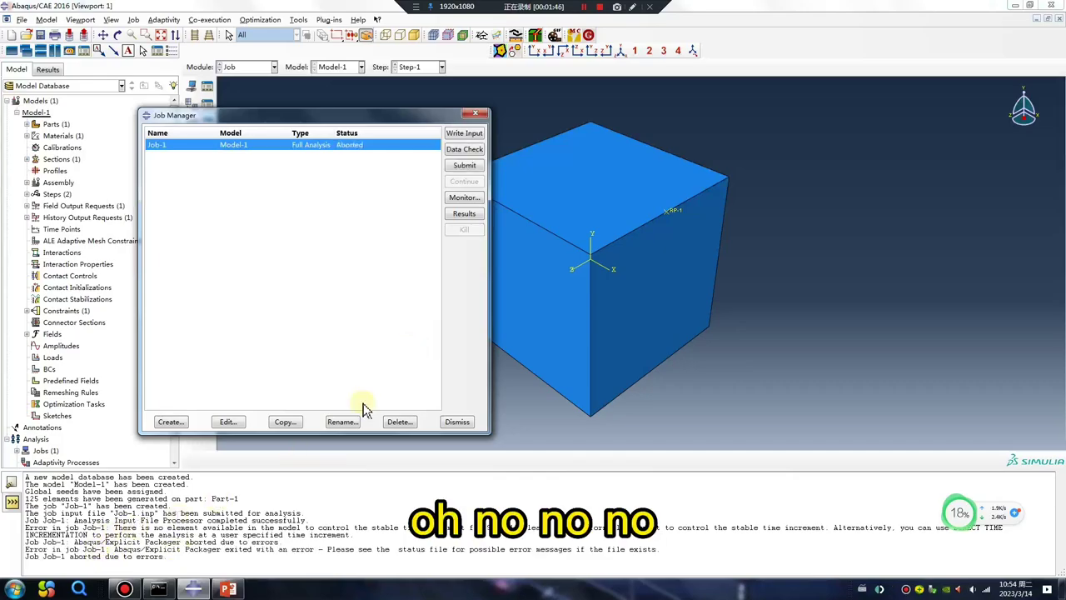
Read Job-1's monitor error: no deformable element controls Step-1's stable time increment
click(464, 197)
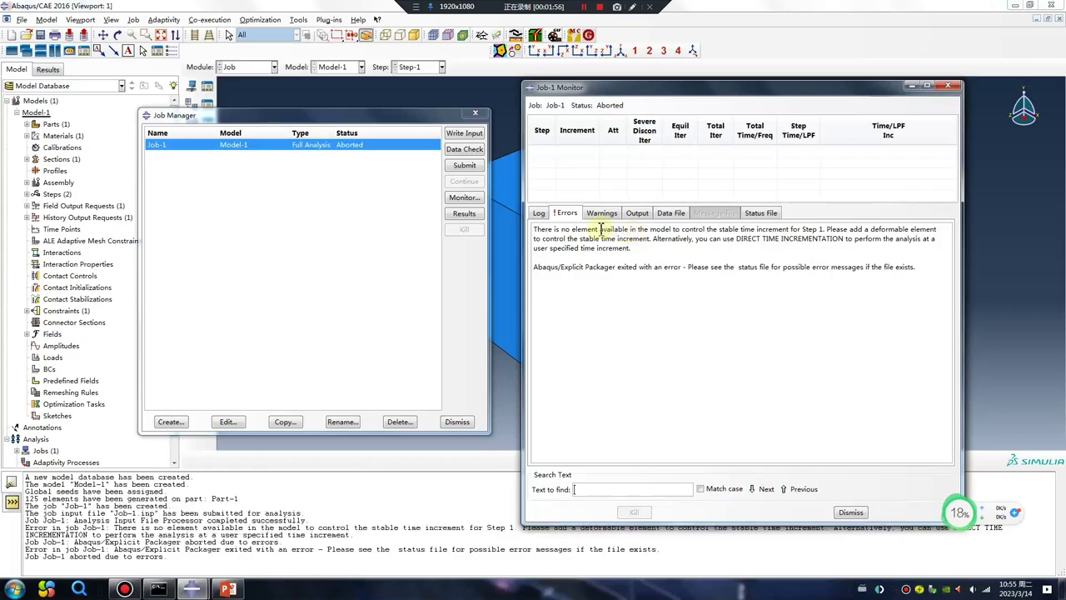
drag(601, 229, 632, 228)
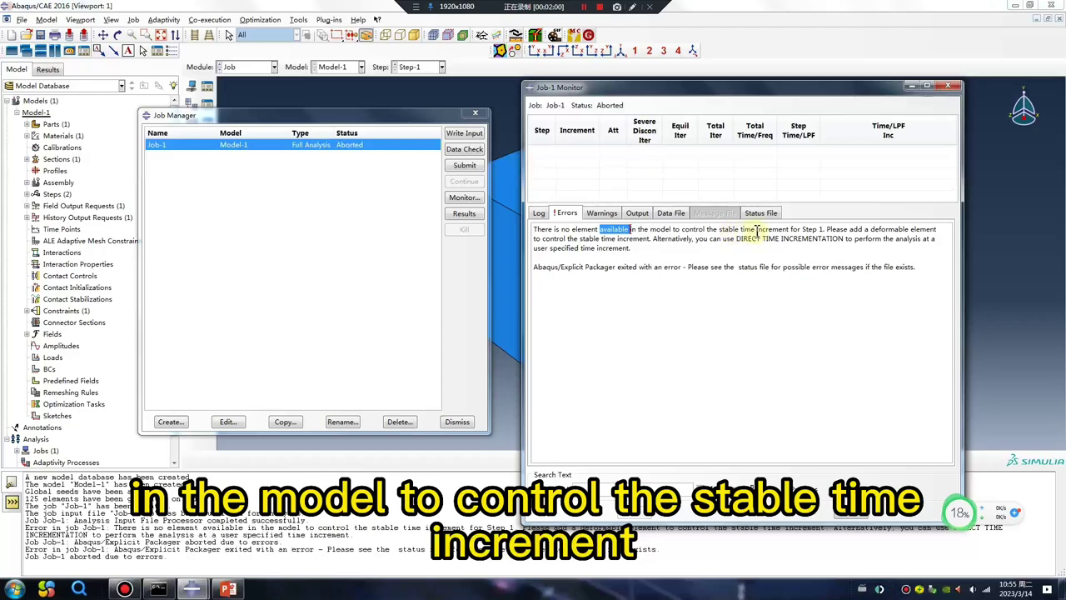
click(666, 251)
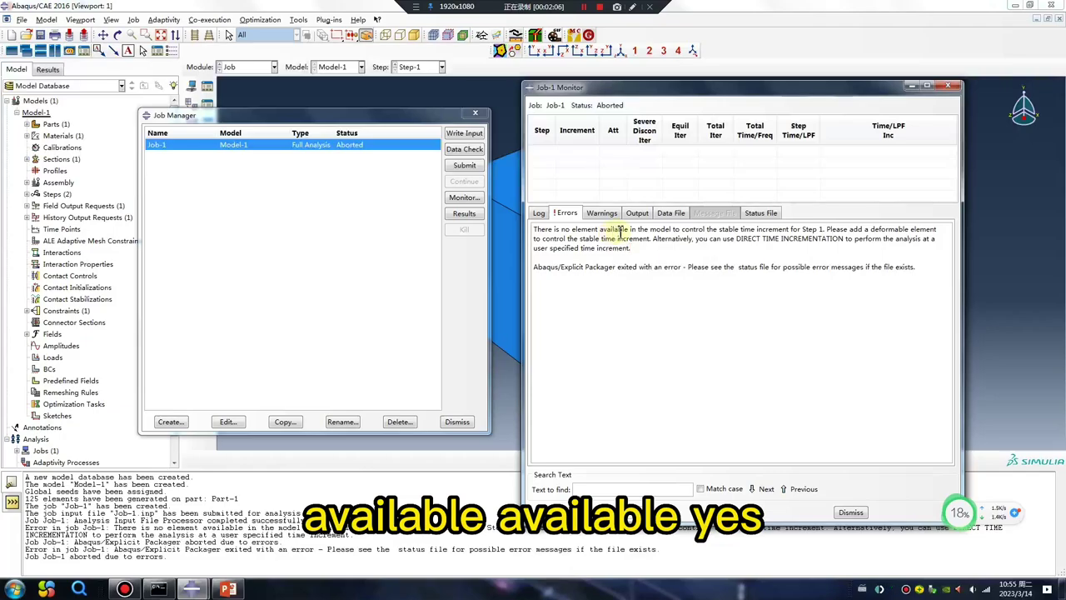
Set Step-1's incrementation type to Fixed with a user-defined time increment of 0.1
click(250, 67)
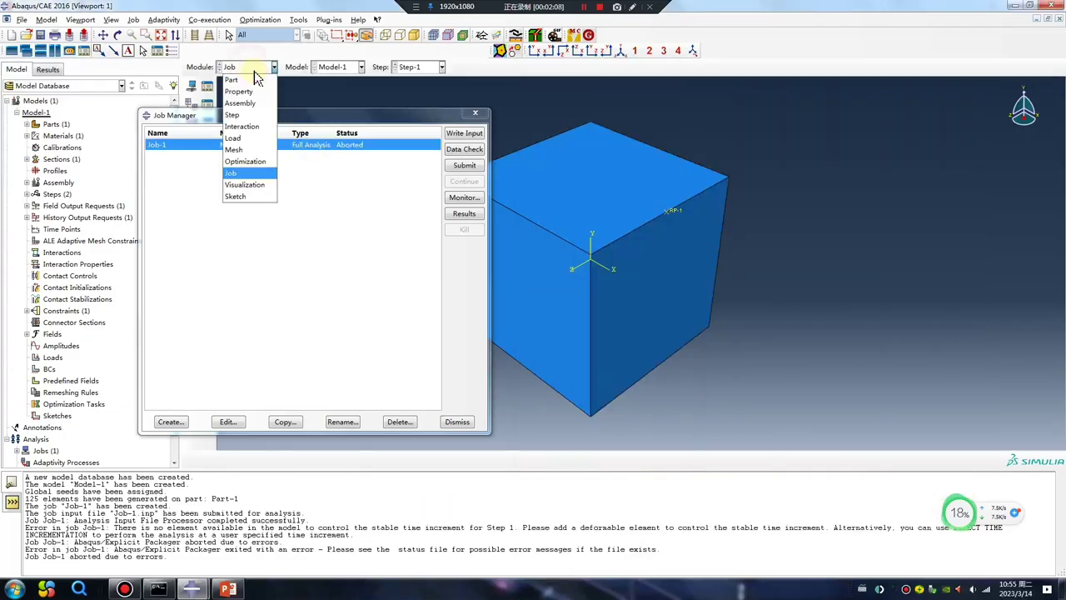
click(240, 117)
click(207, 86)
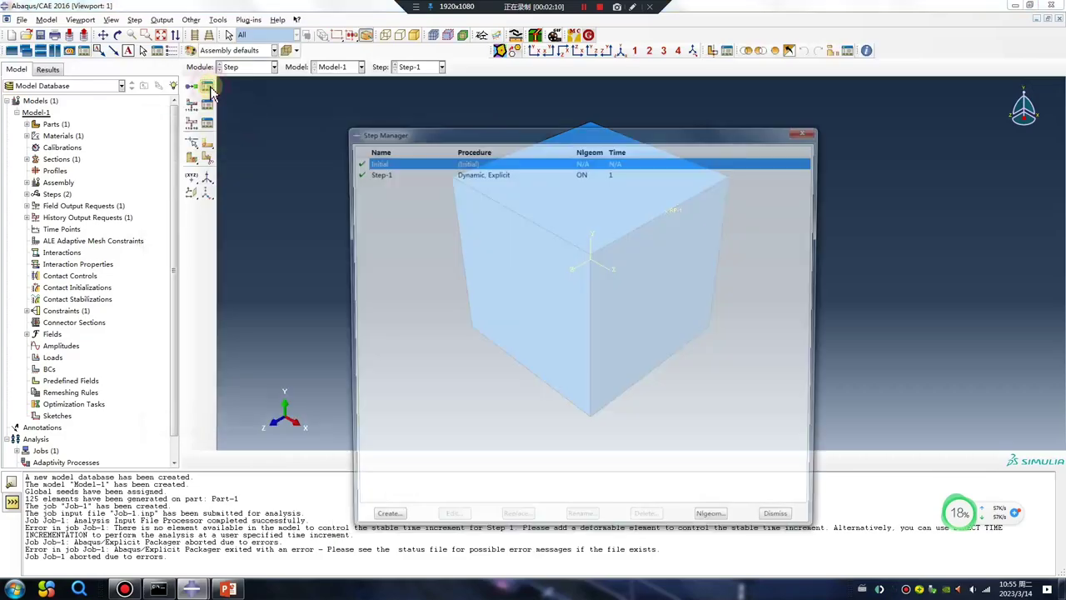
click(480, 171)
double_click(480, 171)
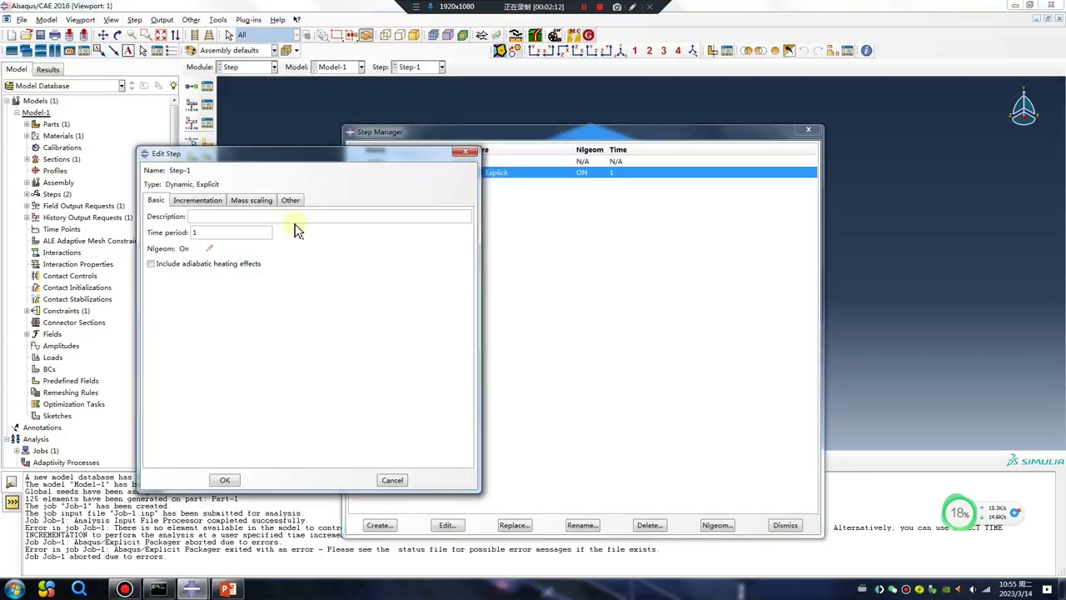
click(200, 201)
click(219, 215)
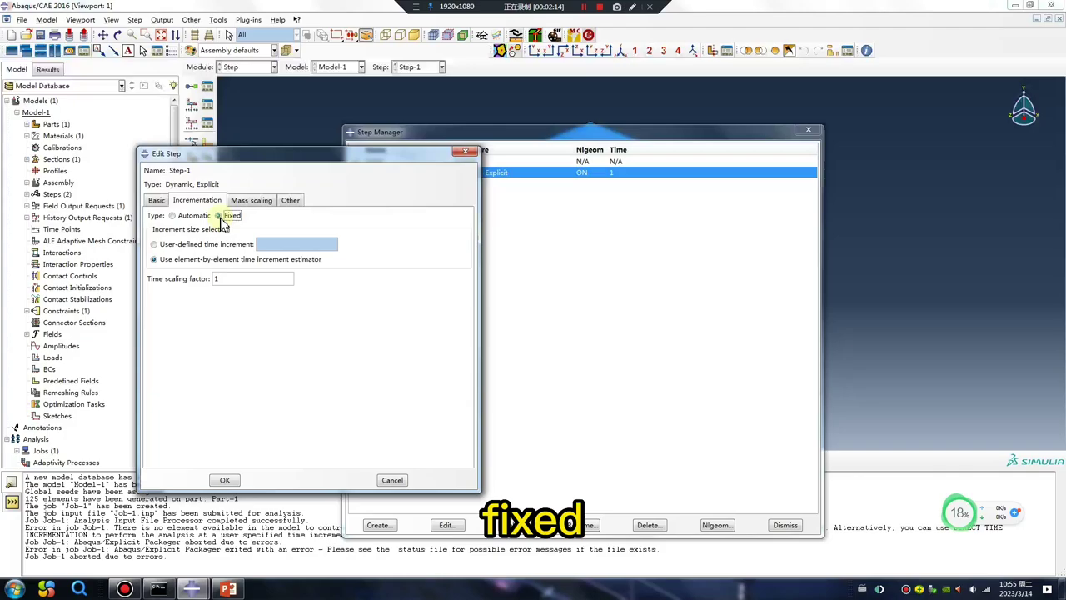
click(154, 245)
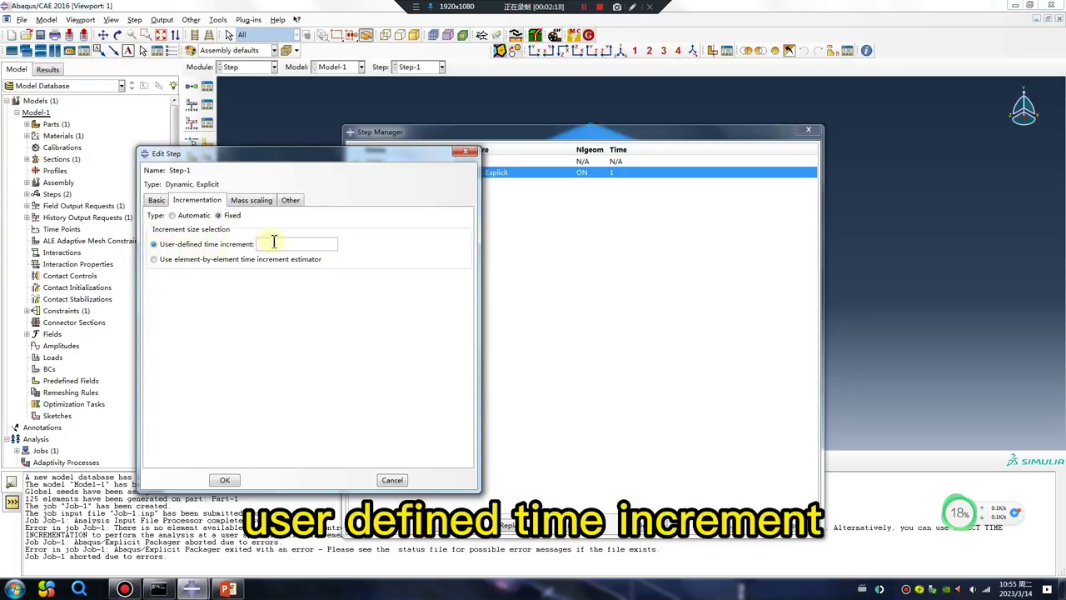
click(297, 243)
text(0.1)
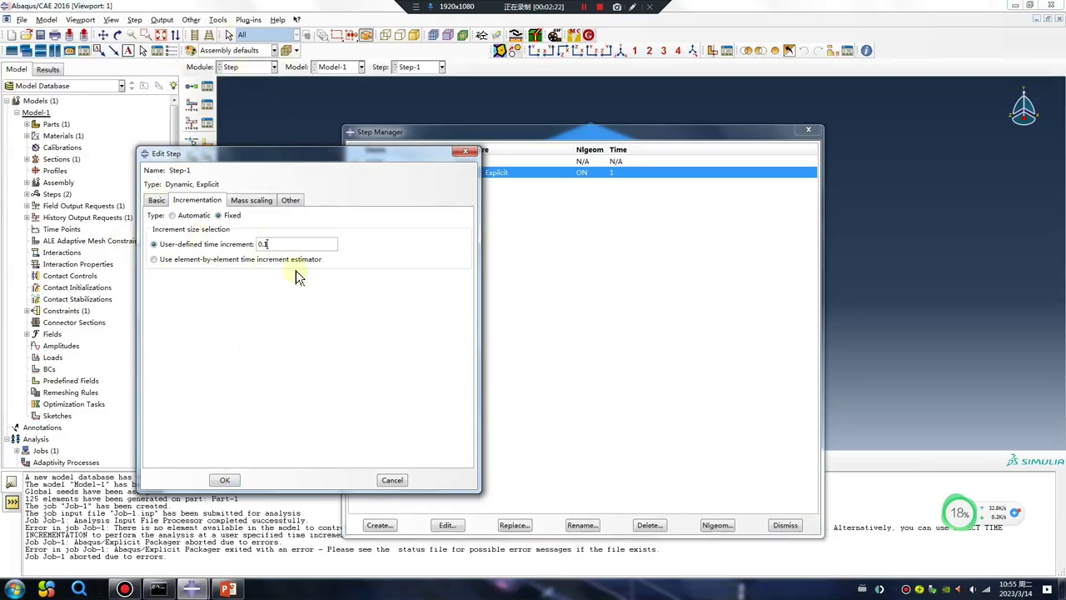
drag(273, 244, 261, 245)
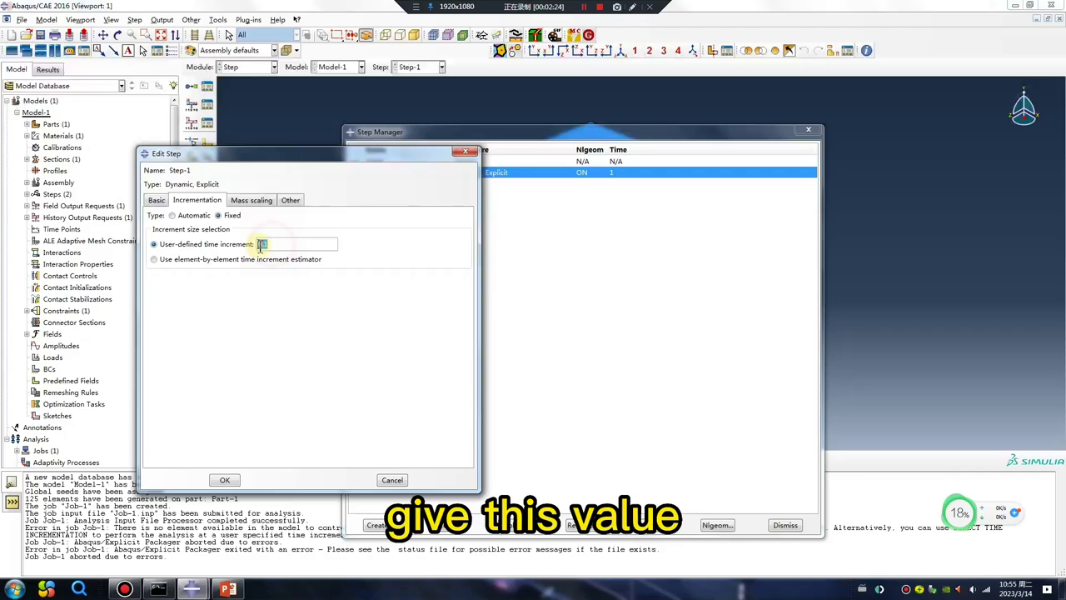
click(224, 480)
Resubmit Job-1, overwriting the old files, and open its results once complete
click(245, 66)
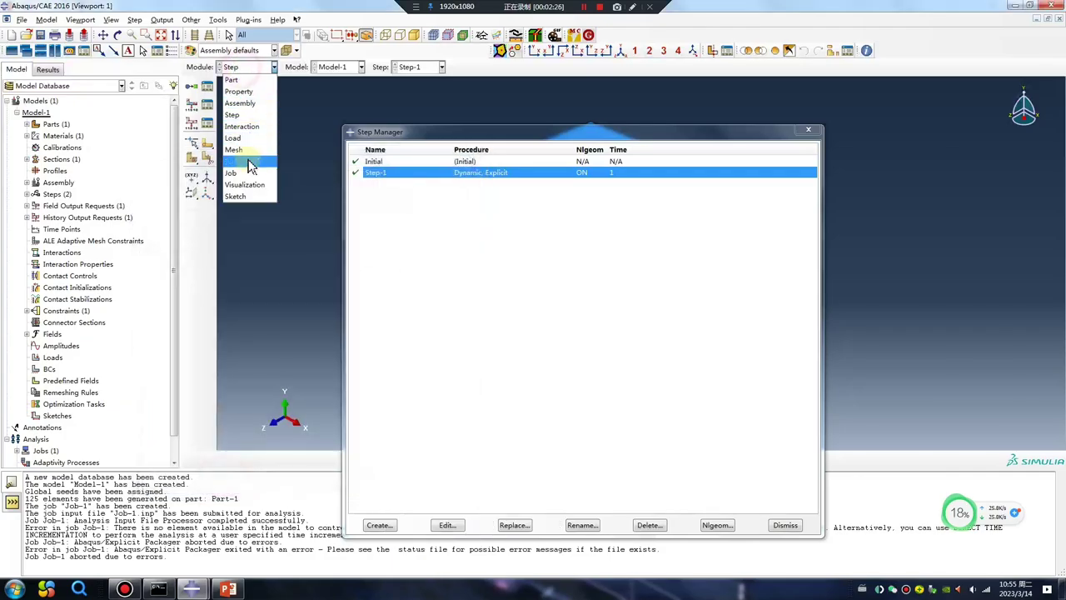
click(240, 175)
click(464, 165)
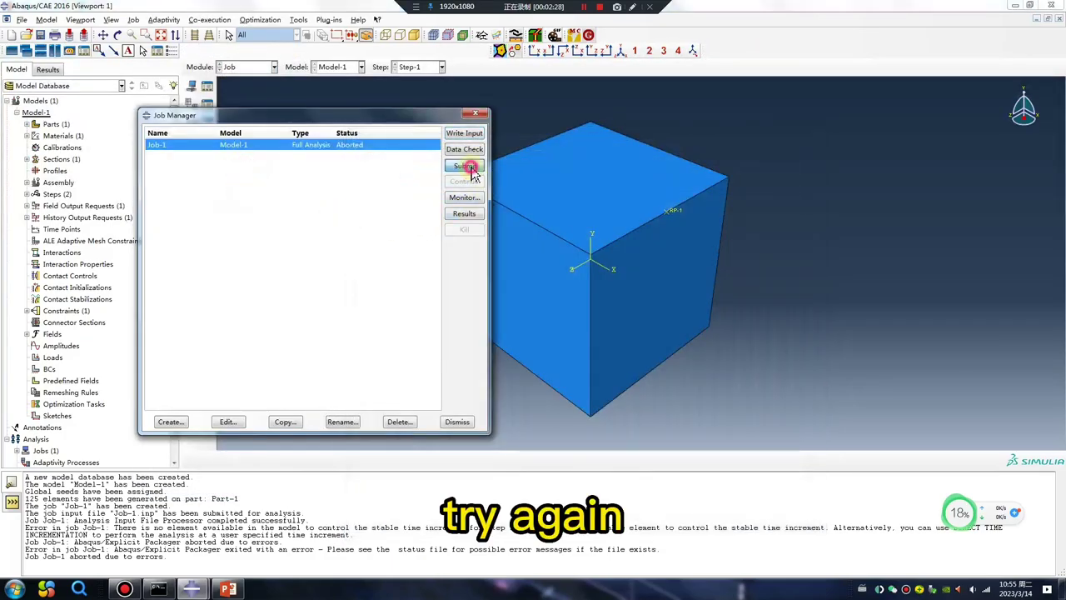
click(38, 333)
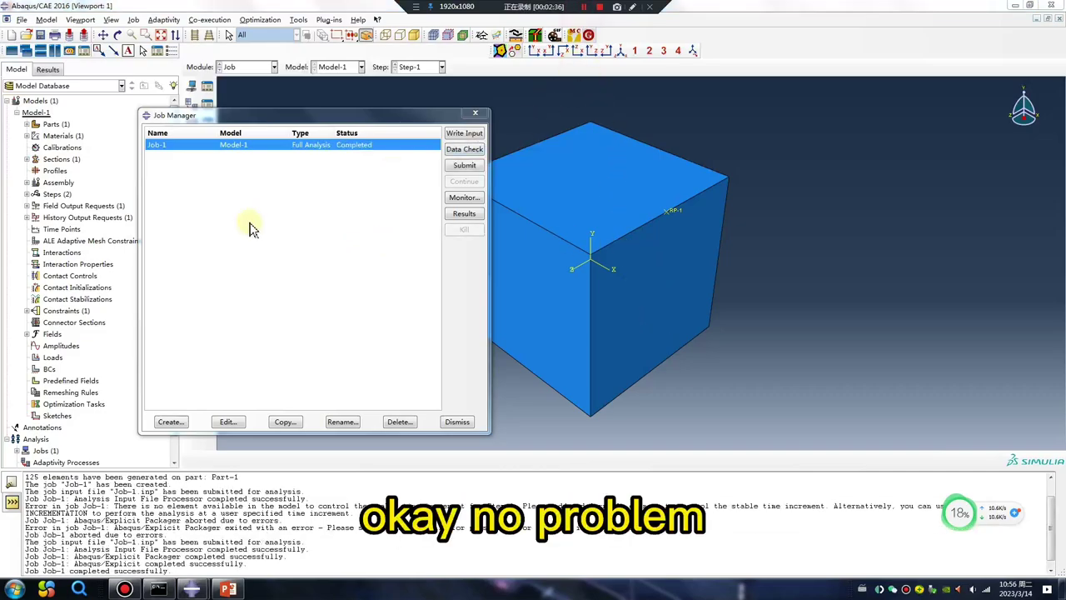
click(462, 214)
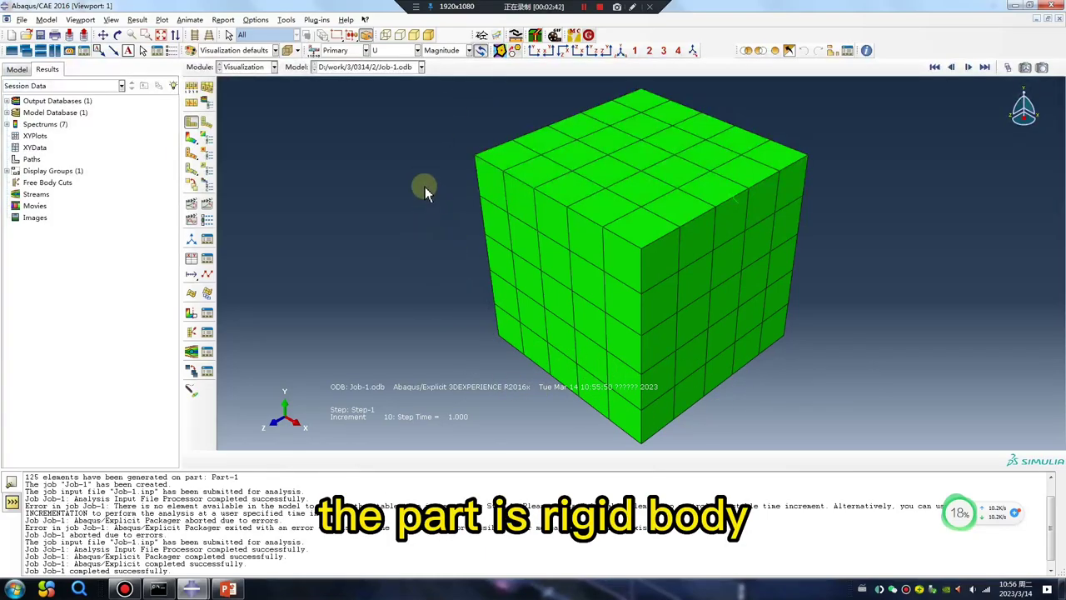
Reopen Step-1's editor, review its Mass scaling and Incrementation settings, then close it
click(240, 68)
click(232, 114)
click(207, 86)
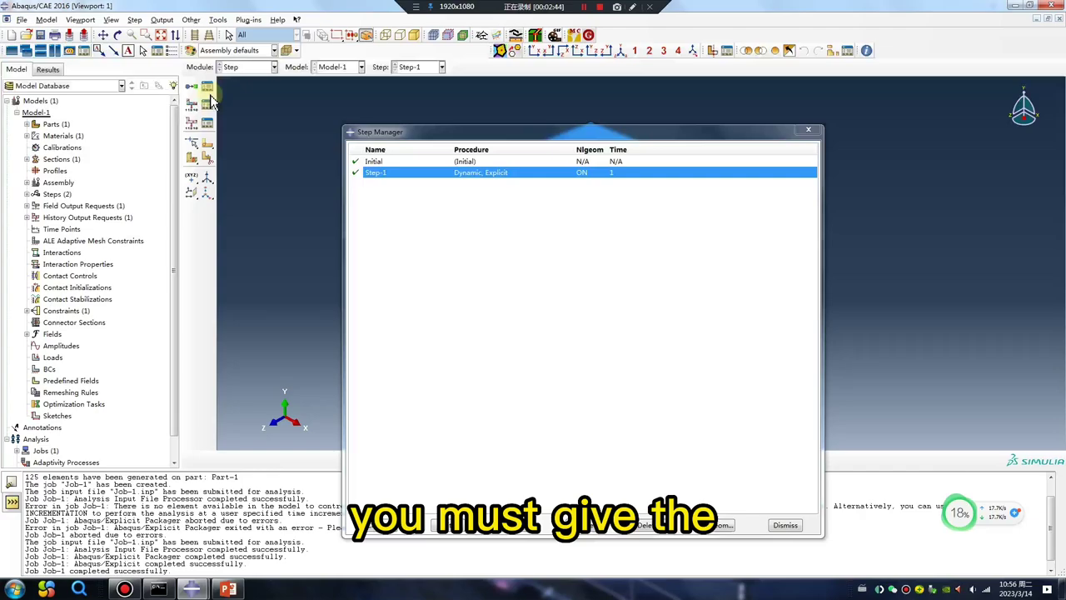
click(463, 172)
double_click(464, 174)
click(254, 201)
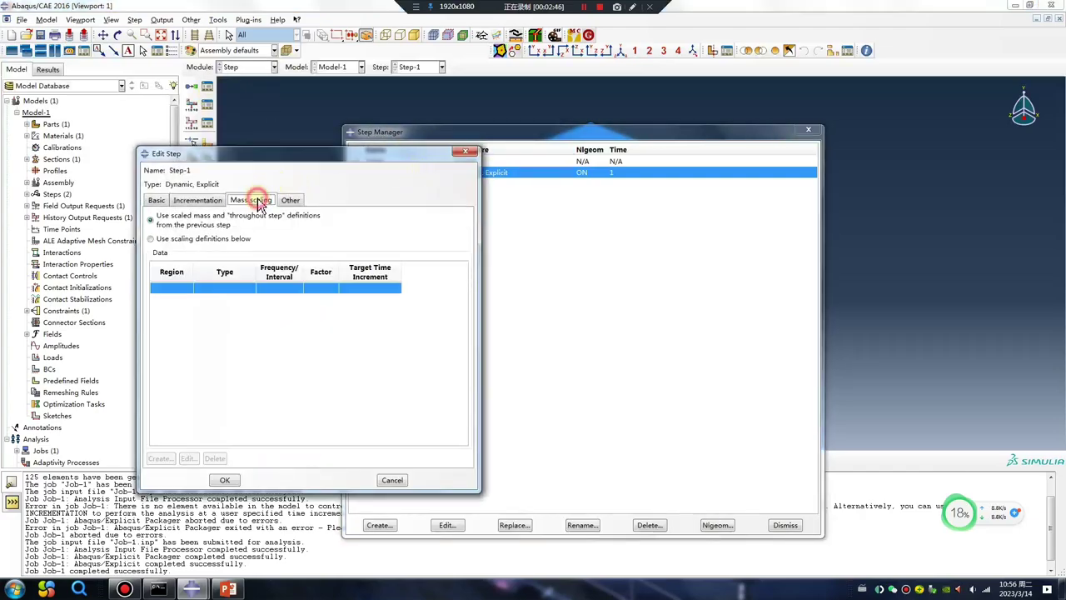
click(200, 201)
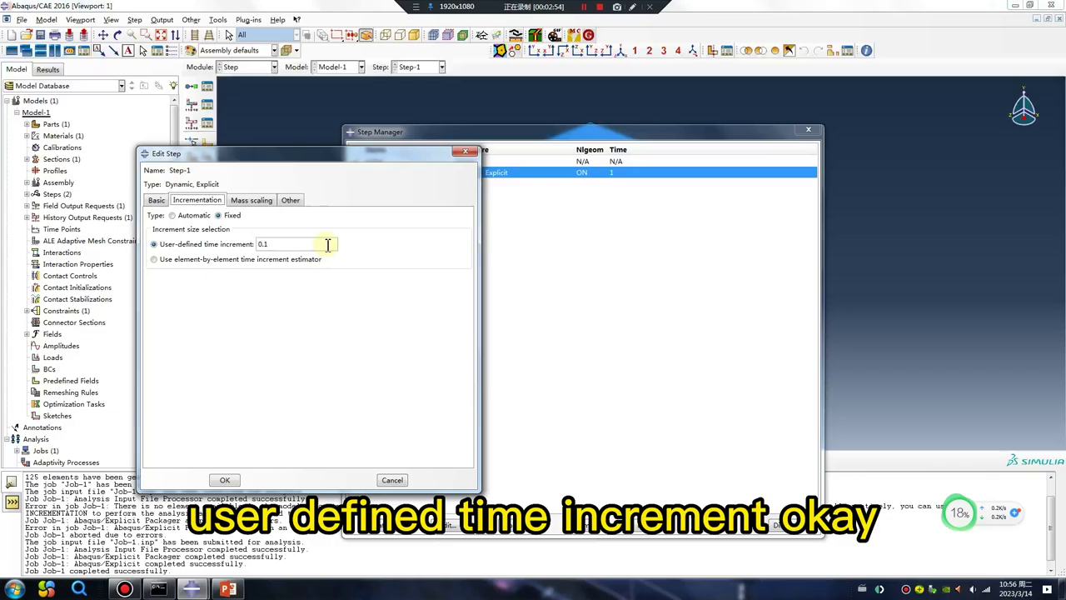
click(466, 151)
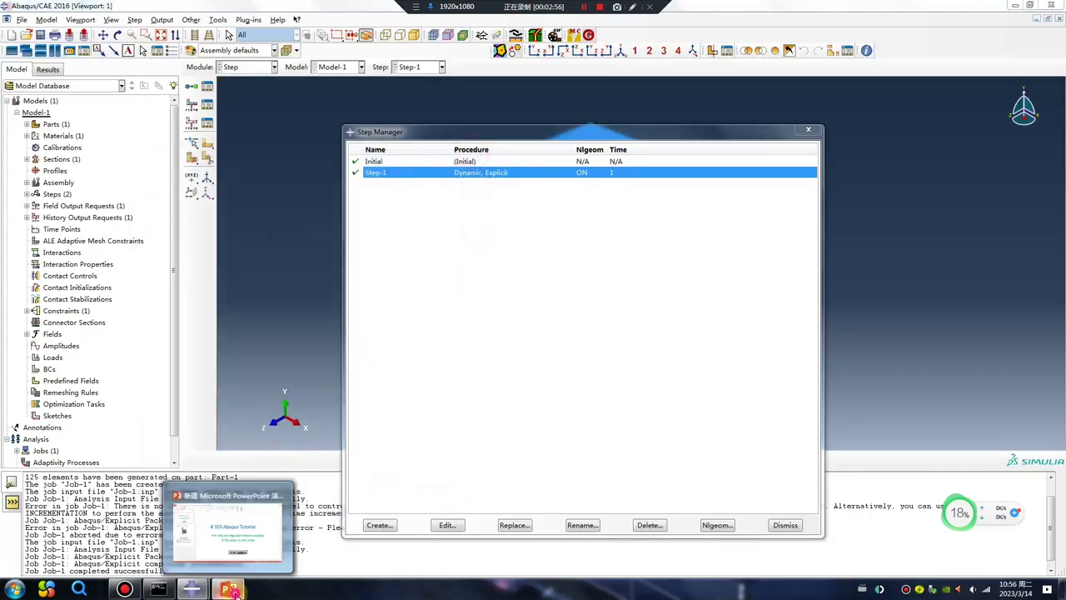
Bring PowerPoint to the front and display slide 3, the closing Advertising Time slide
click(233, 590)
scroll(294, 283, down, 1)
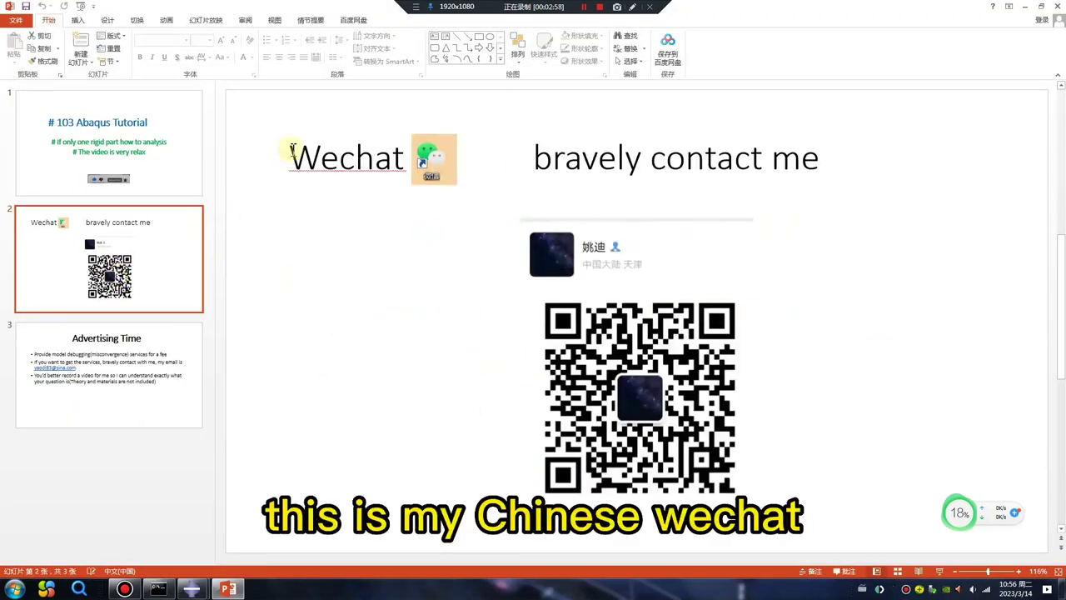
click(121, 386)
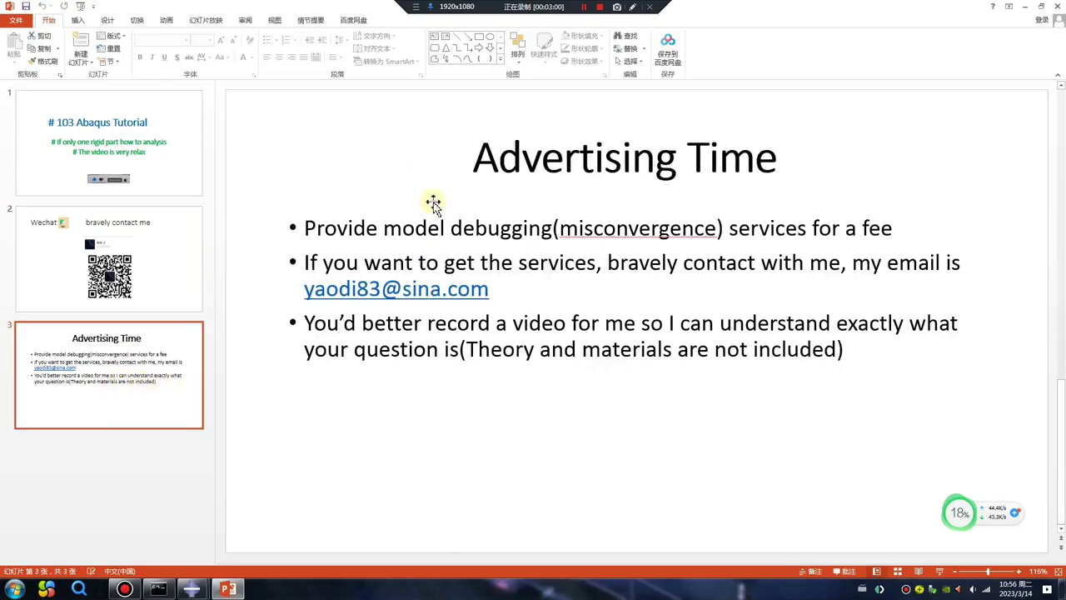